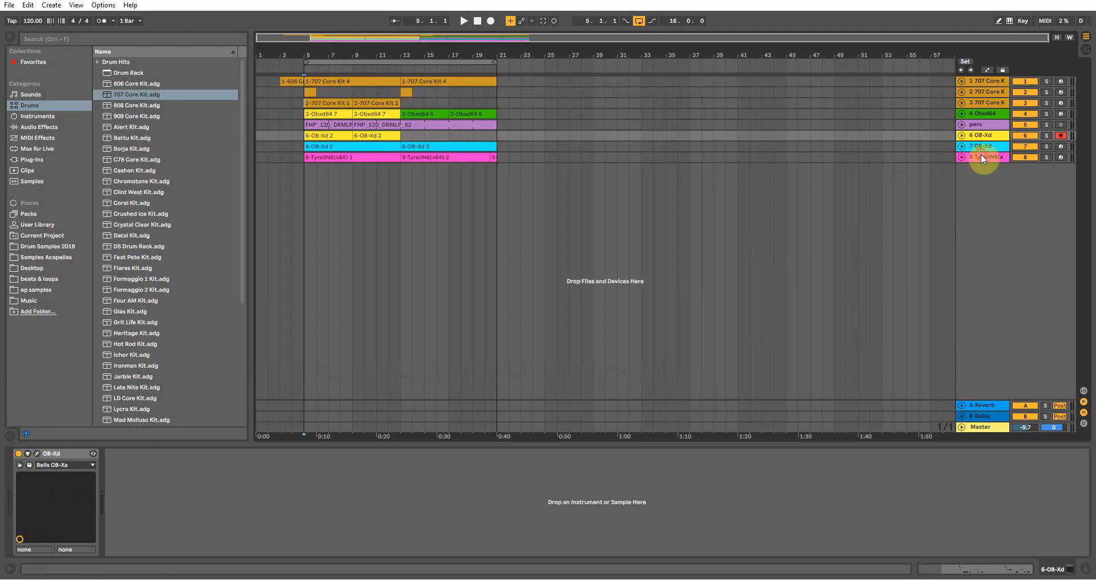
Step: View the TyrellN6 plug-in window on track 8, close it, and play the arrangement from bar 5
{"action": "left_click", "coordinate": [34, 453]}
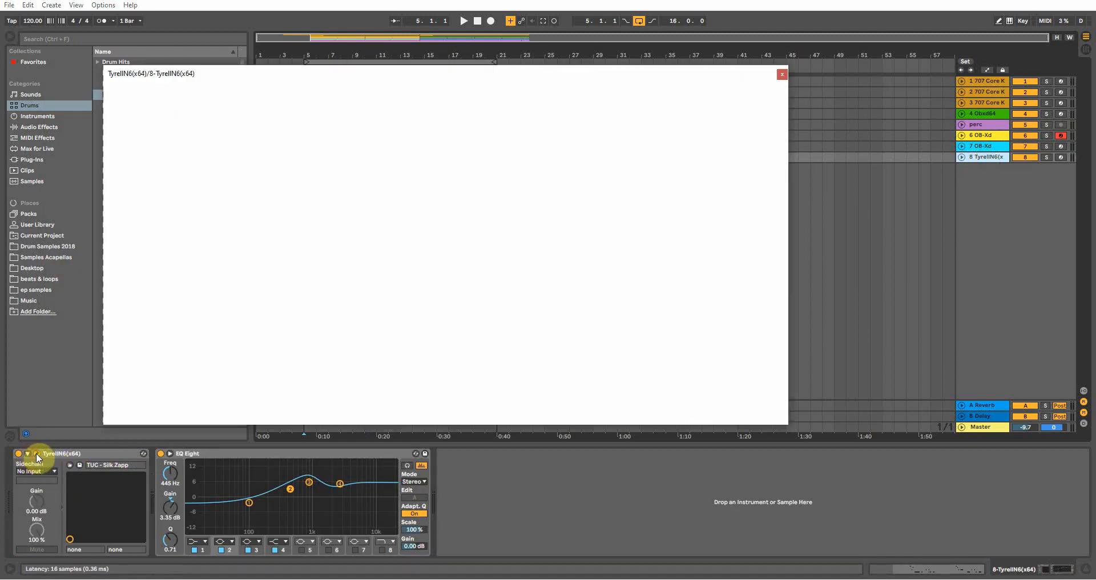
{"action": "left_click", "coordinate": [781, 74]}
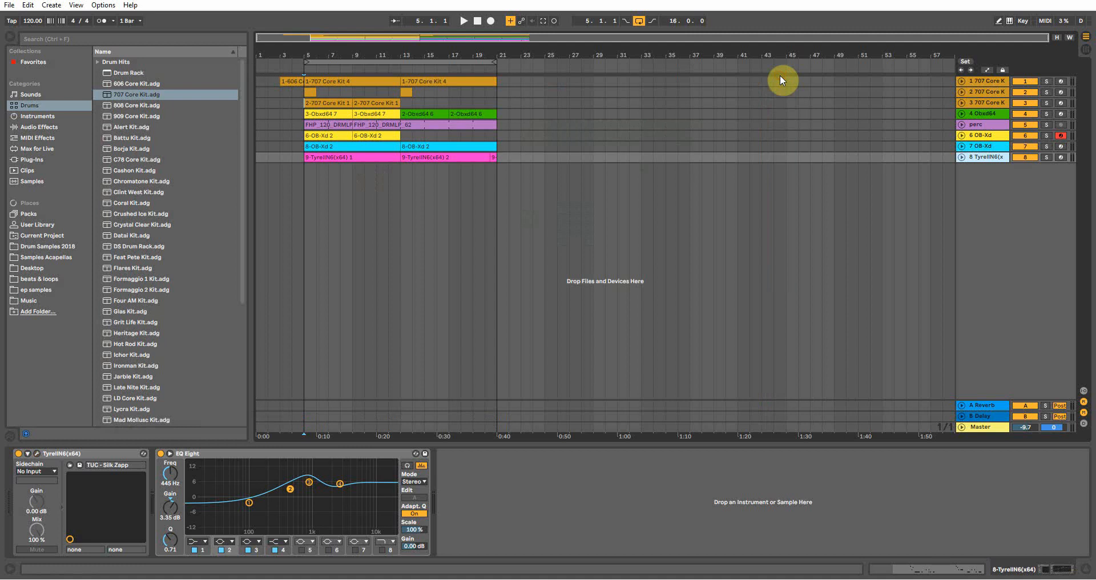
{"action": "left_click", "coordinate": [304, 139]}
{"action": "key", "text": "space"}
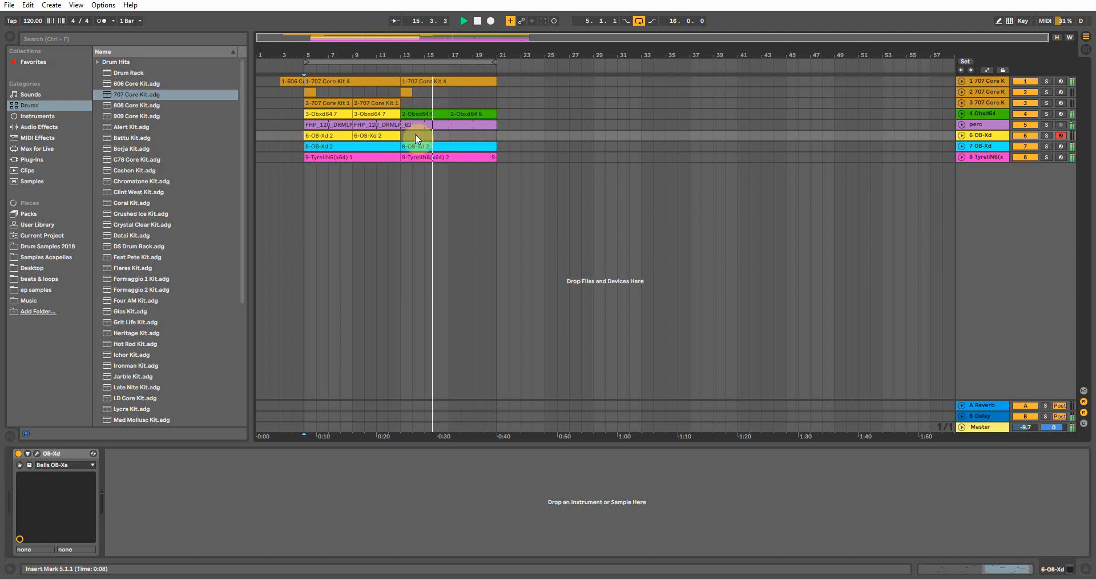
Step: Examine the TyrellN6 track's EQ Eight and its level in the session mixer, and return to the arrangement
{"action": "left_click", "coordinate": [979, 157]}
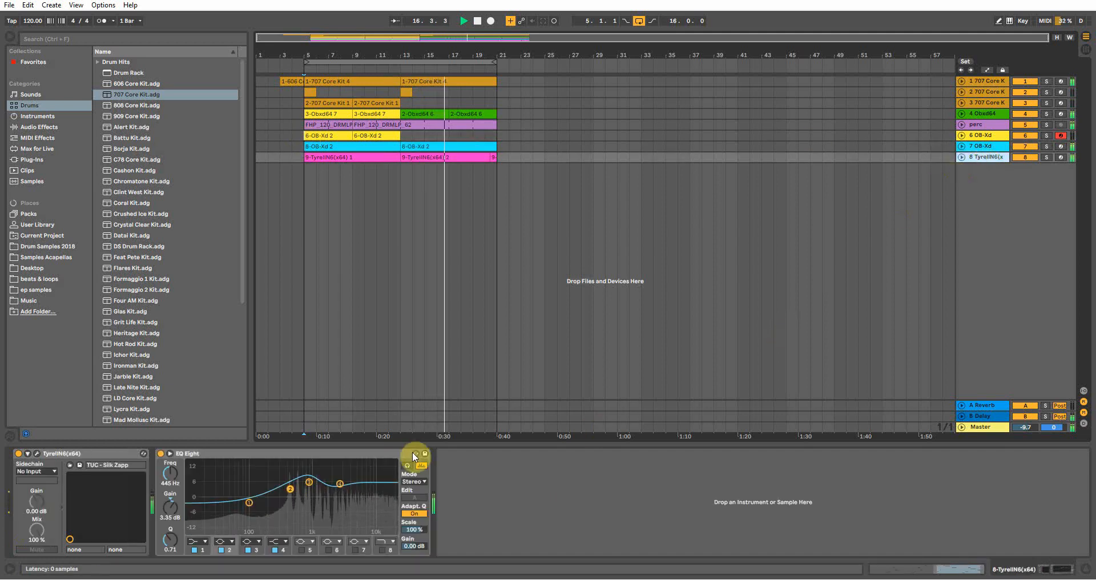
{"action": "left_click", "coordinate": [1085, 49]}
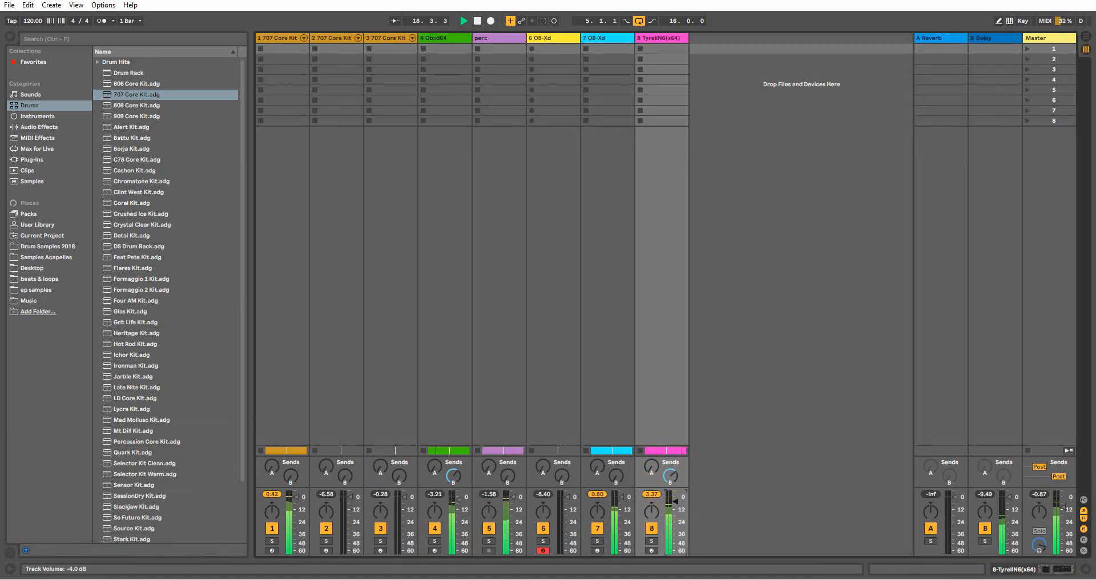
{"action": "left_click", "coordinate": [1084, 48]}
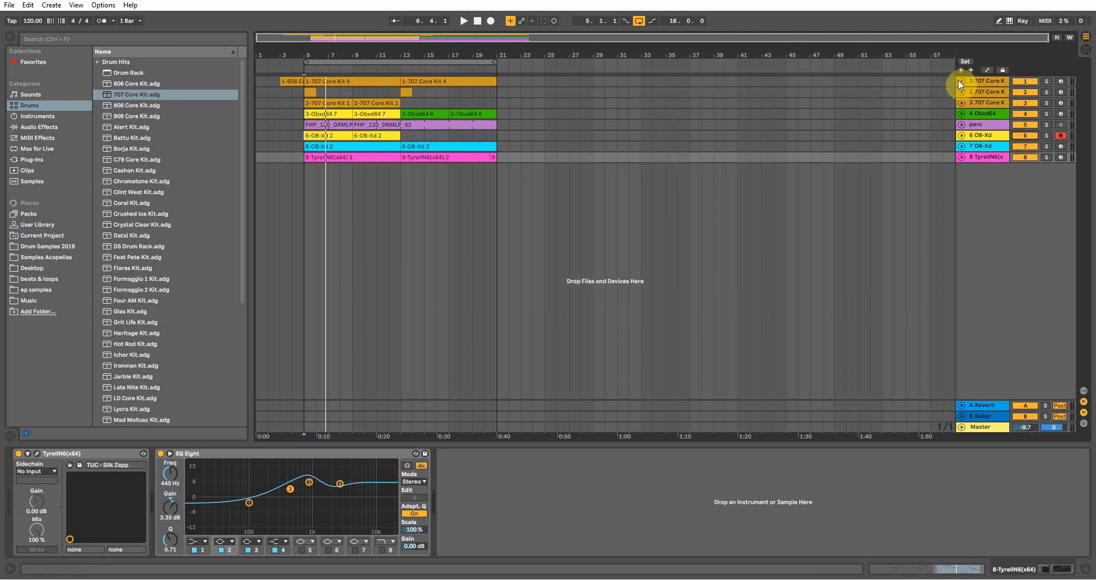
Step: Copy the first 1-707 Core Kit 4 clip on track 1 to bar 25 and select 707 Core Kit.adg in the browser
{"action": "left_click", "coordinate": [543, 80]}
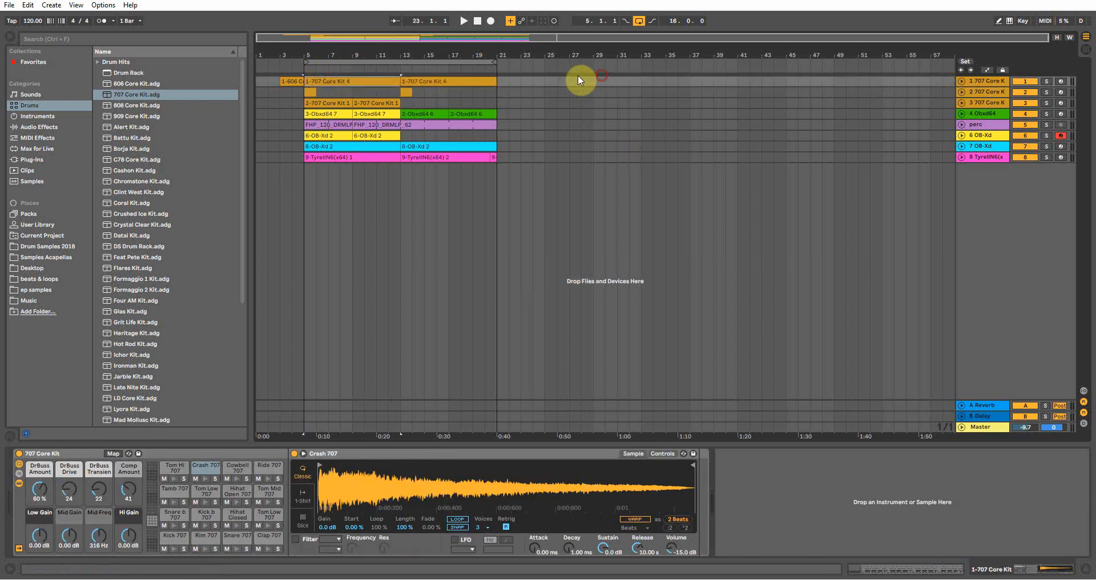
{"action": "left_click_drag", "start_coordinate": [360, 81], "coordinate": [584, 84]}
{"action": "left_click", "coordinate": [137, 95]}
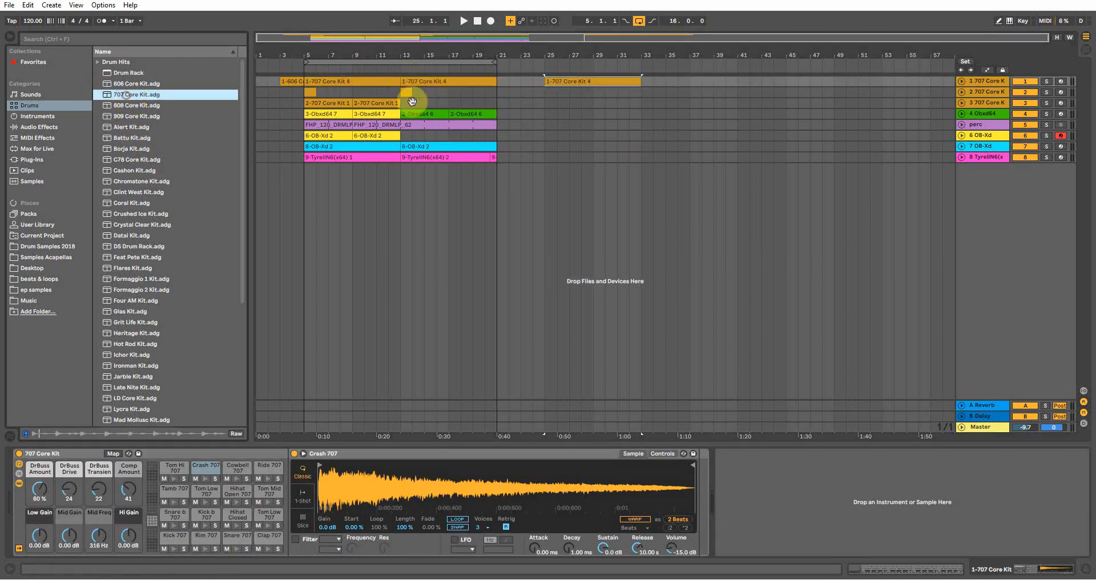
{"action": "left_click", "coordinate": [543, 87]}
{"action": "left_click", "coordinate": [140, 98]}
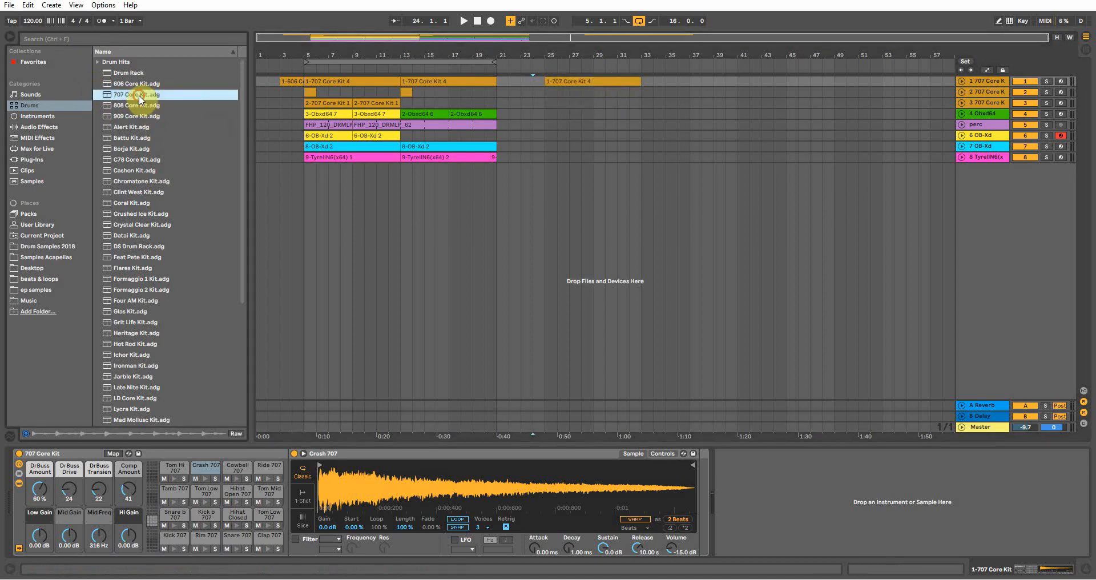
Step: Play the copied drum clip and delete its closed hi-hat notes at 3.4.3, 5.4.3, 7.4.3 and 9.4.3, where the open hi-hat plays
{"action": "double_click", "coordinate": [551, 81]}
{"action": "key", "text": "space"}
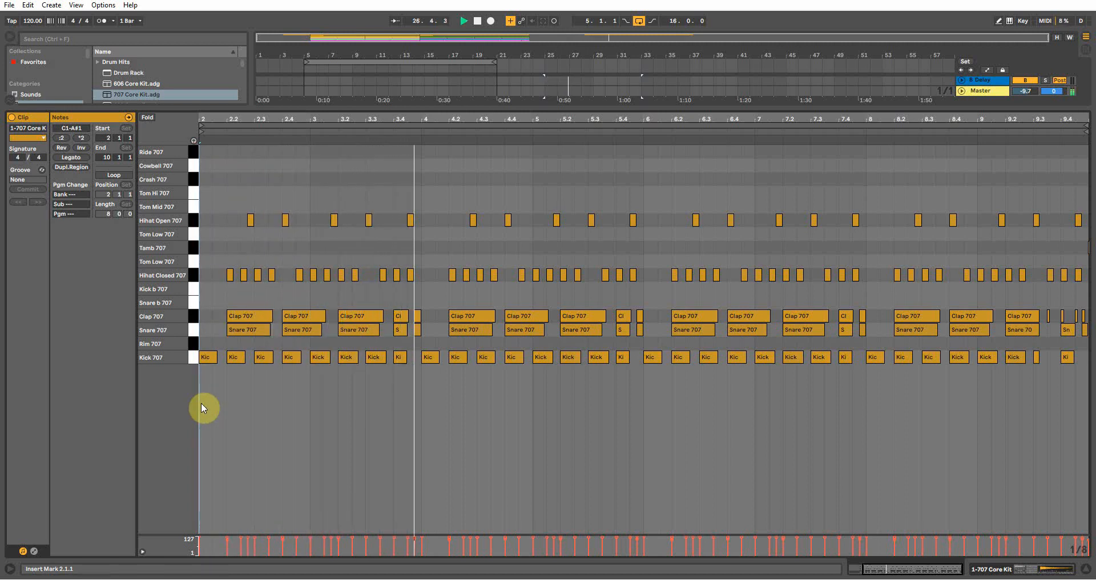
{"action": "double_click", "coordinate": [408, 276]}
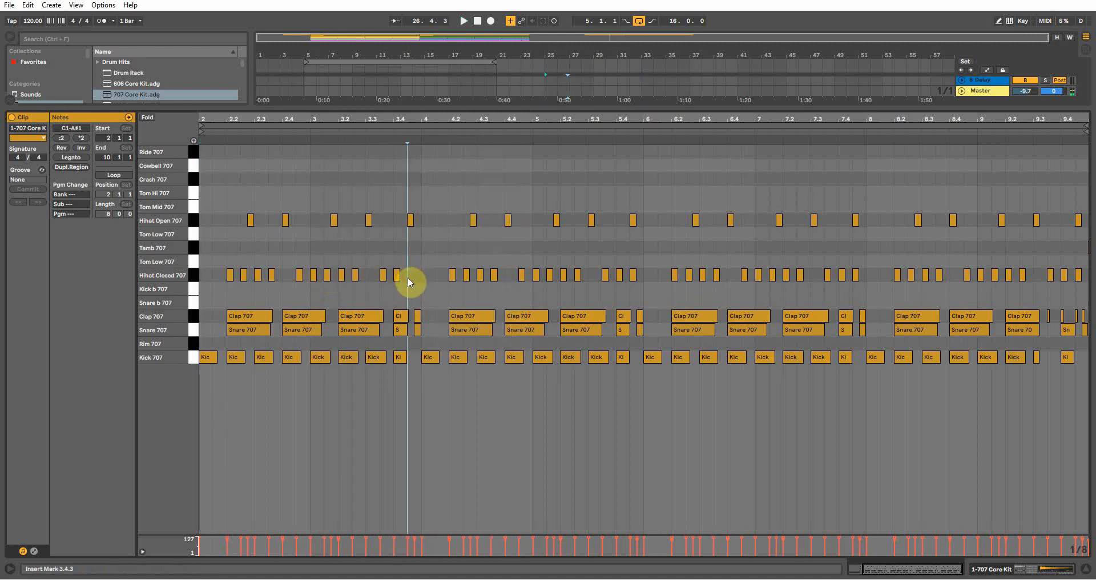
{"action": "left_click", "coordinate": [633, 278]}
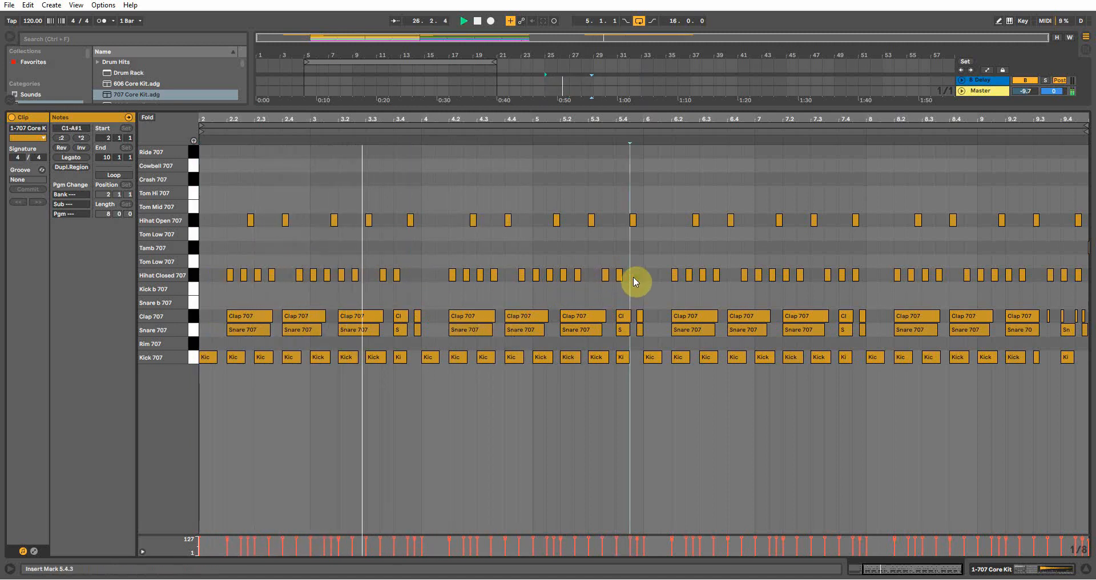
{"action": "double_click", "coordinate": [633, 277]}
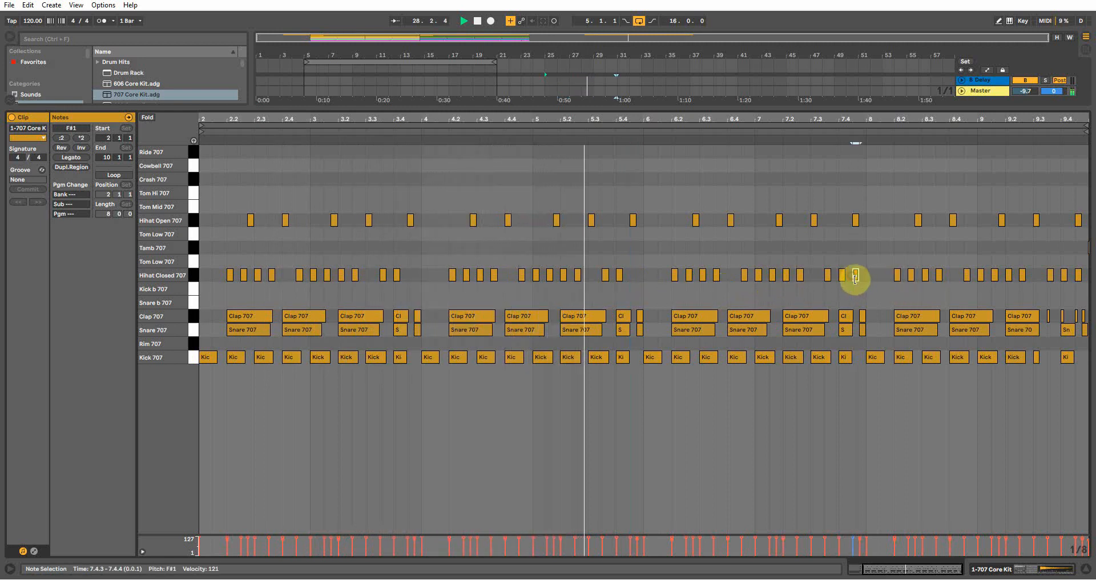
{"action": "double_click", "coordinate": [854, 277]}
{"action": "left_click", "coordinate": [1079, 275]}
{"action": "double_click", "coordinate": [1078, 275]}
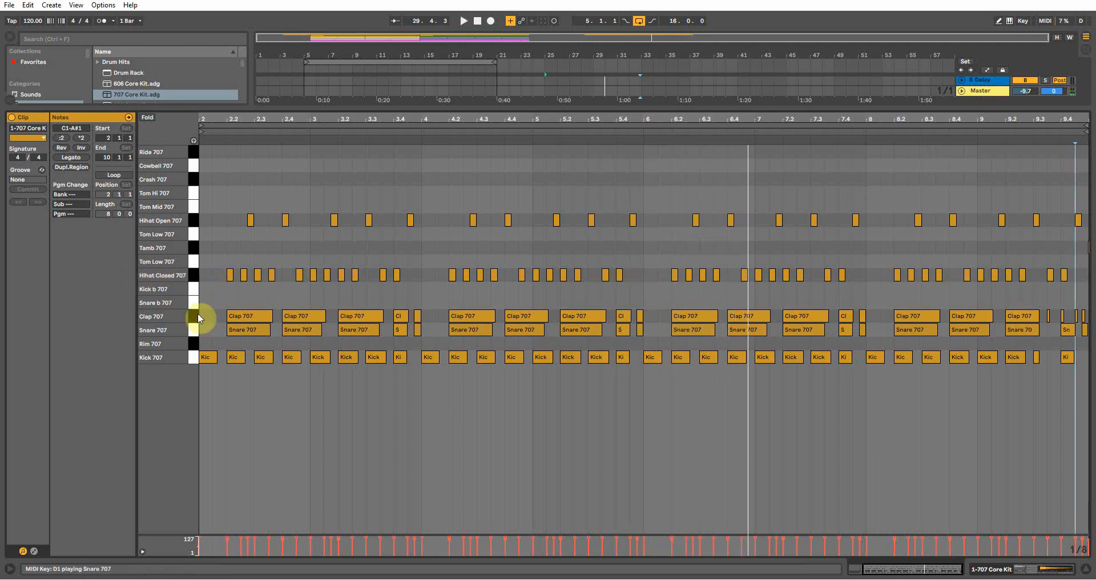
Step: Deactivate all closed and open hi-hat notes and play the clip with only kick, snare and clap
{"action": "left_click_drag", "start_coordinate": [212, 377], "coordinate": [558, 314]}
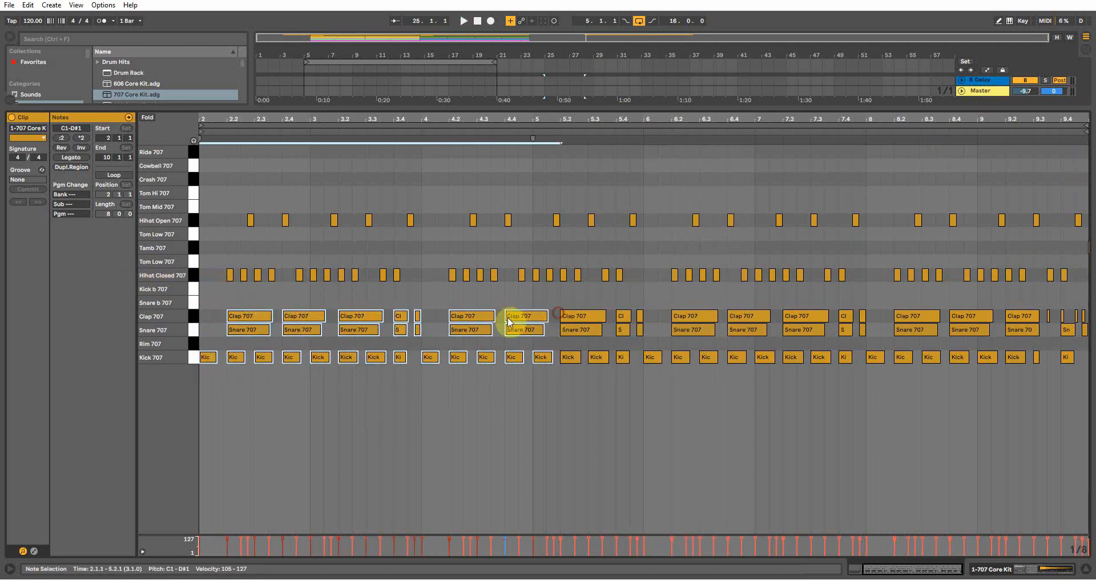
{"action": "left_click", "coordinate": [196, 276]}
{"action": "key", "text": "0"}
{"action": "left_click", "coordinate": [194, 220]}
{"action": "key", "text": "0"}
{"action": "key", "text": "space"}
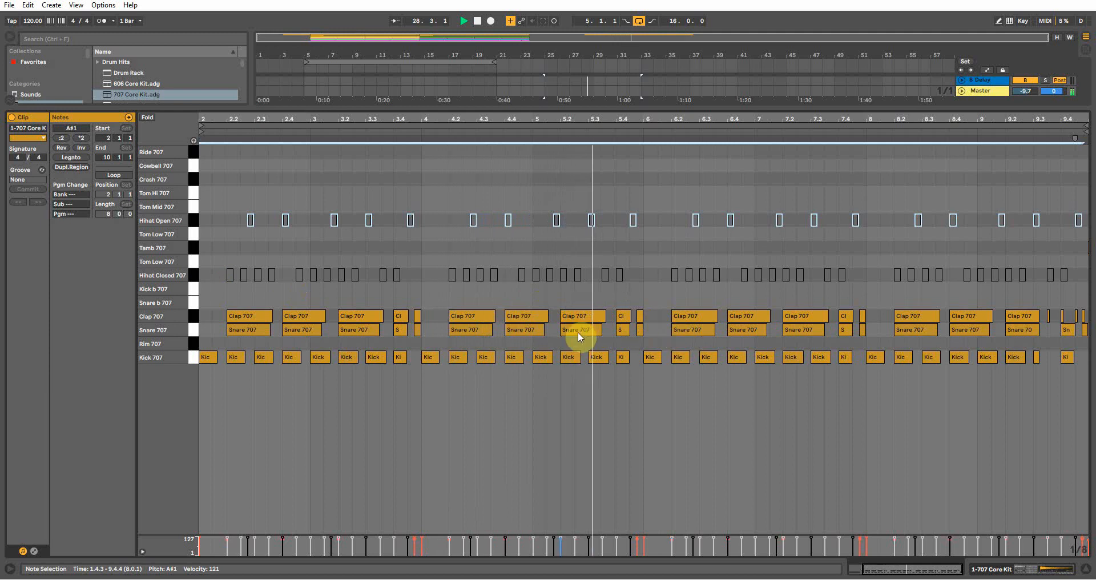
Step: Reactivate the closed and open hi-hat notes, hide the clip's note editor and stop playback
{"action": "left_click", "coordinate": [199, 276]}
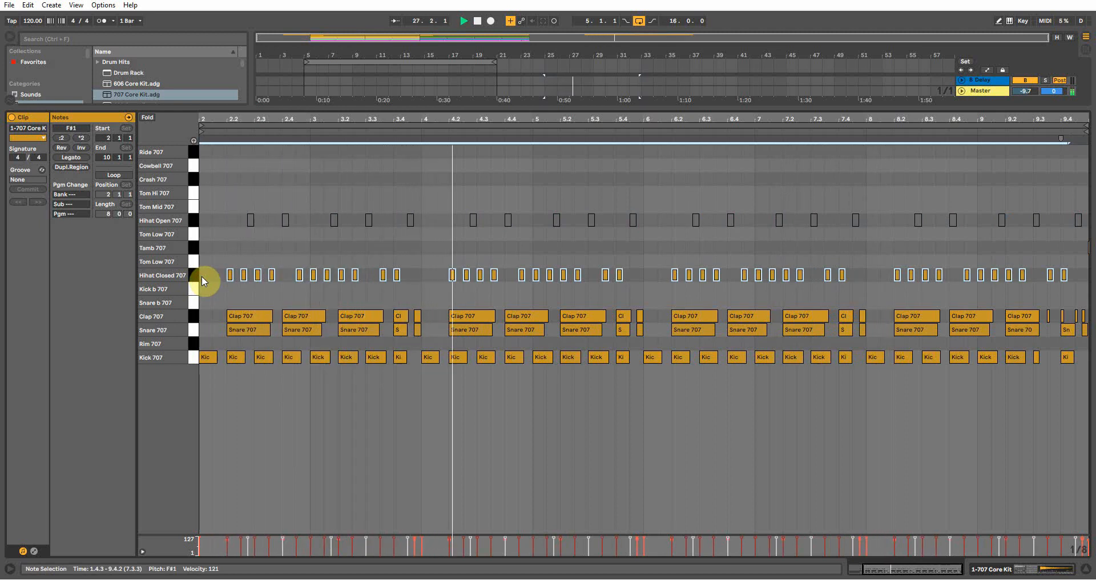
{"action": "left_click", "coordinate": [194, 221]}
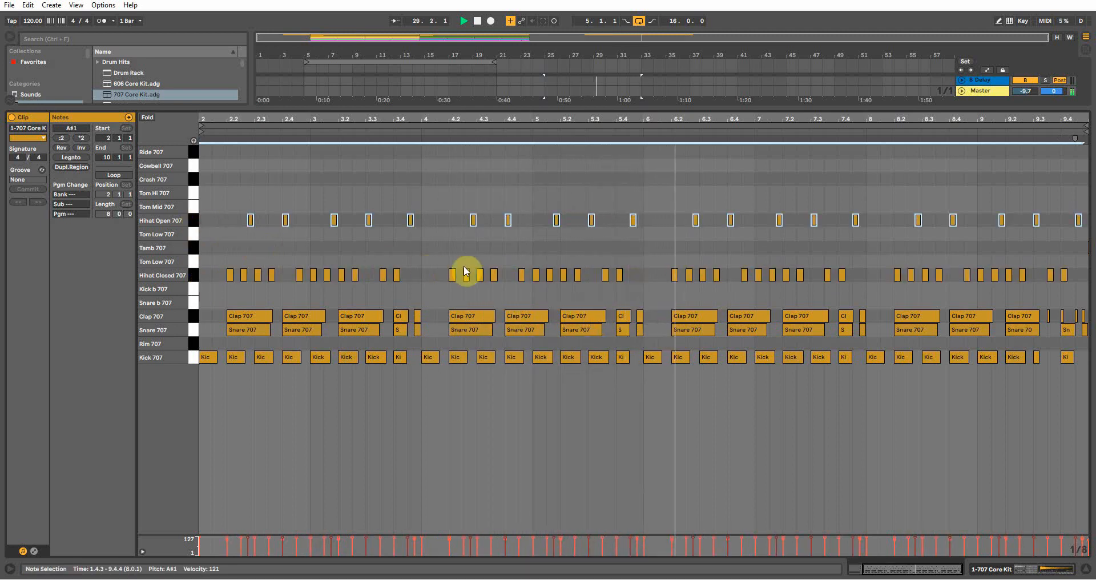
{"action": "key", "text": "ctrl+alt+l"}
{"action": "key", "text": "space"}
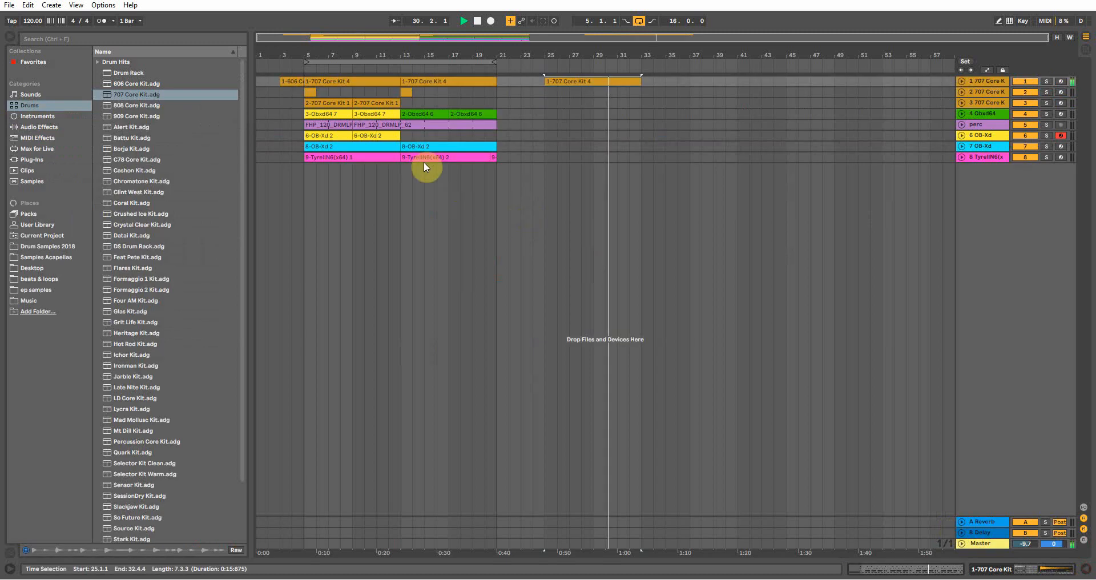
Step: Copy the one-bar crash clip on track 2 to bar 25 and view its Crash 707 note
{"action": "left_click", "coordinate": [980, 92]}
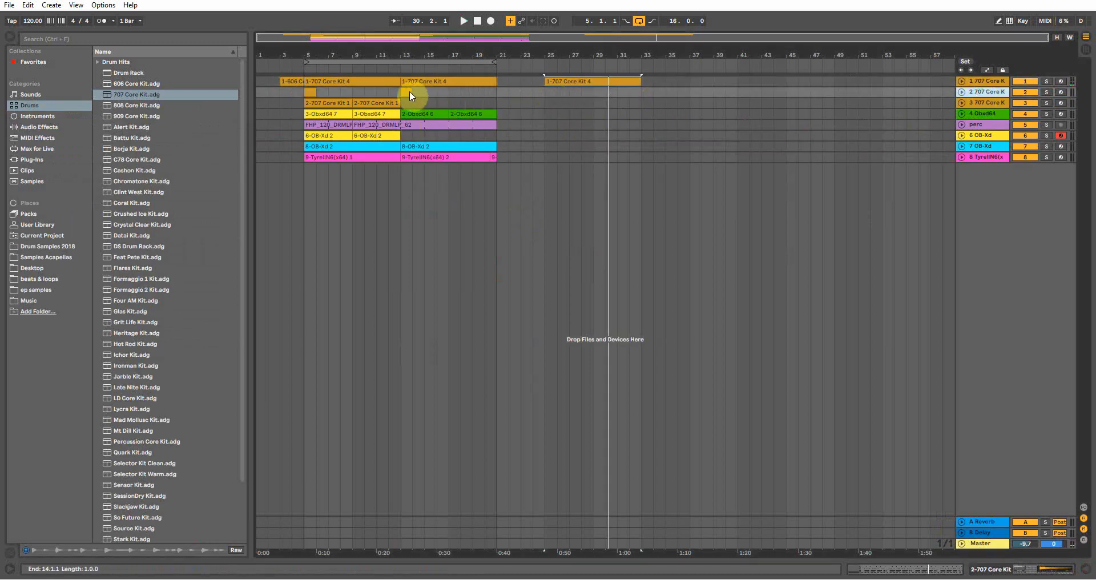
{"action": "key", "text": "ctrl+v"}
{"action": "double_click", "coordinate": [551, 91]}
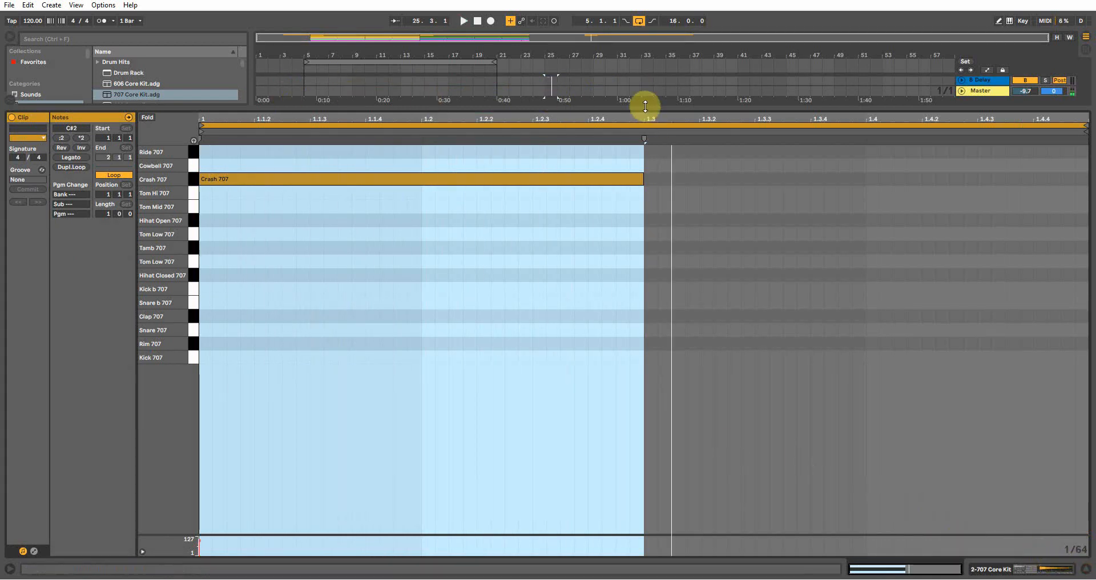
{"action": "left_click_drag", "start_coordinate": [645, 107], "coordinate": [563, 306]}
{"action": "left_click", "coordinate": [539, 96]}
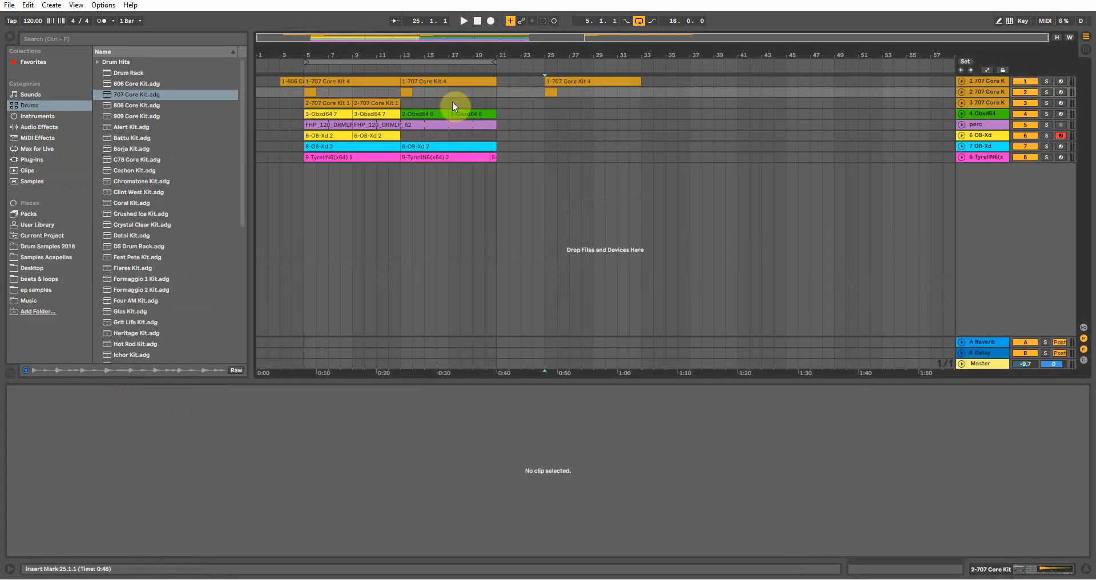
Step: Copy the 2-707 Core Kit 1 clip on track 3 to bar 25 and show its notes in an enlarged editor
{"action": "left_click", "coordinate": [377, 103]}
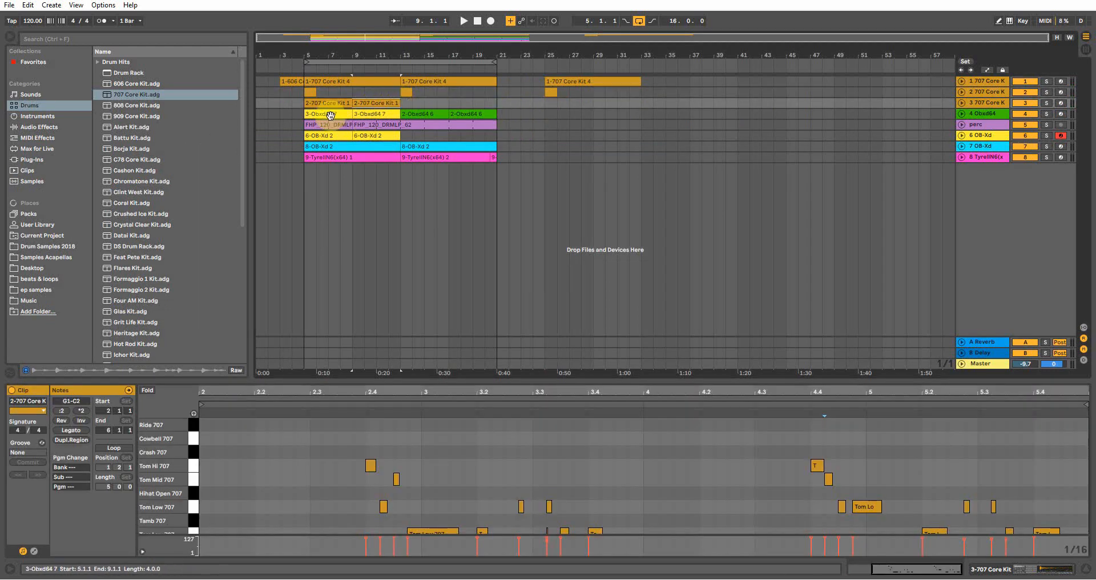
{"action": "left_click_drag", "start_coordinate": [317, 102], "coordinate": [561, 103]}
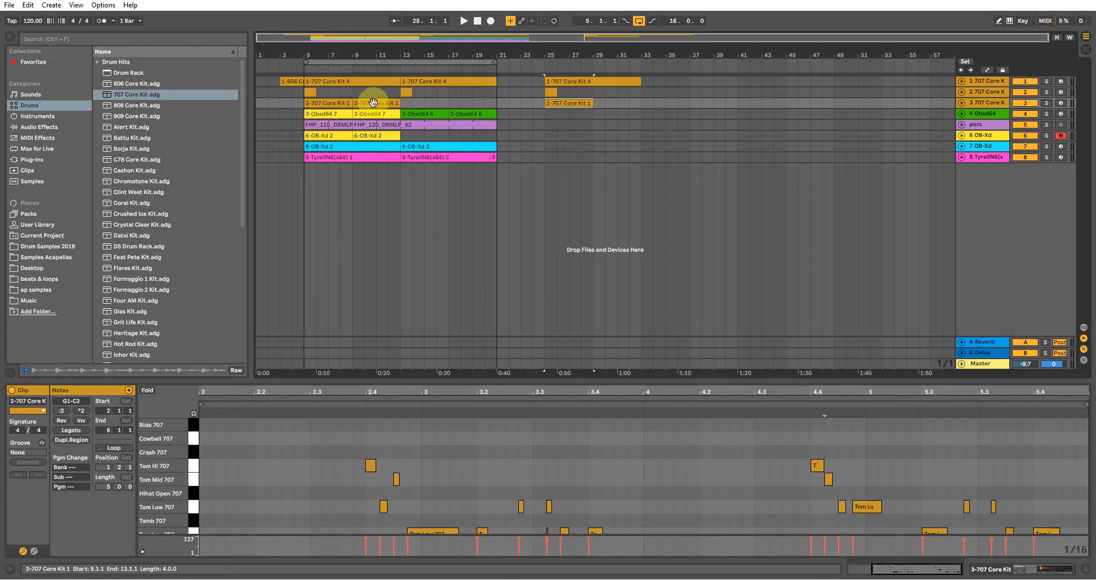
{"action": "left_click", "coordinate": [572, 103]}
{"action": "left_click_drag", "start_coordinate": [438, 382], "coordinate": [260, 266]}
Step: Audition the Tom Hi, Tom Mid and both Tom Low sounds, and play the tom pattern
{"action": "left_click", "coordinate": [194, 232]}
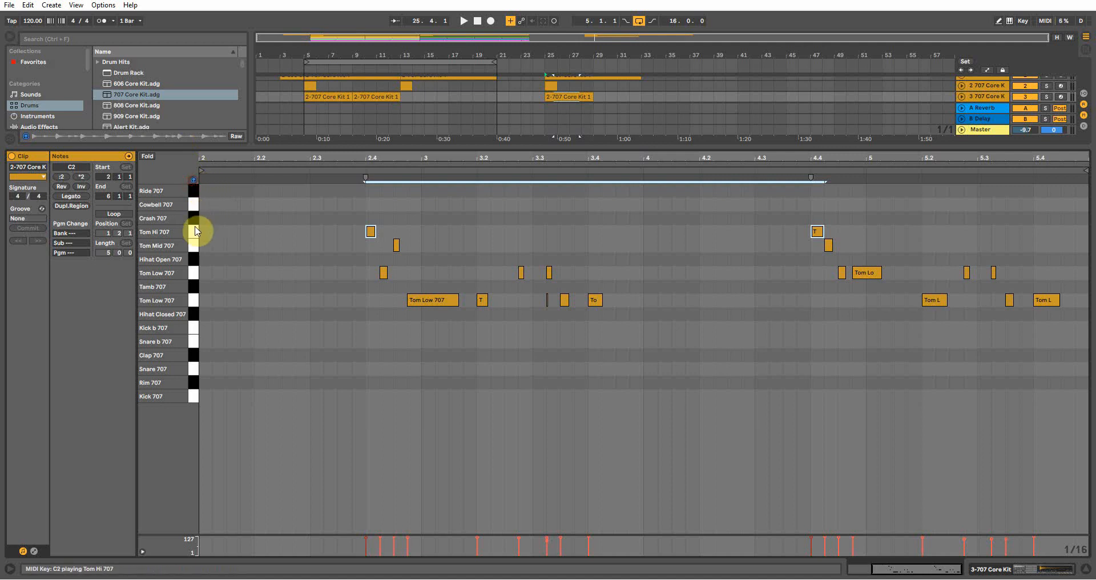
{"action": "left_click", "coordinate": [195, 243]}
{"action": "left_click", "coordinate": [194, 276]}
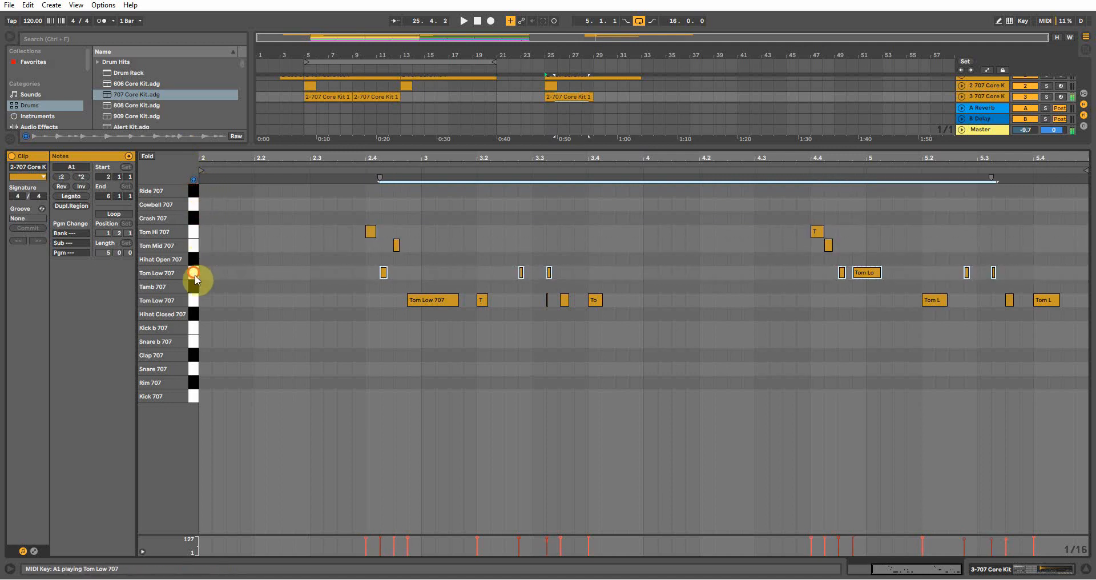
{"action": "left_click", "coordinate": [194, 303]}
{"action": "left_click", "coordinate": [194, 245]}
{"action": "key", "text": "space"}
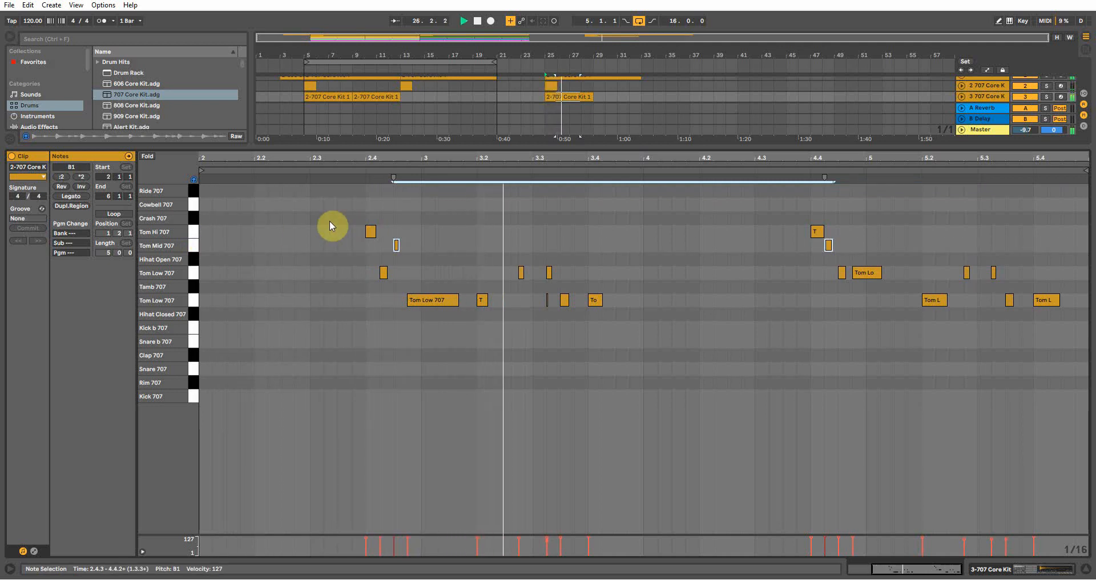
Step: Delete the very short lower Tom Low note just after 3.3 and copy the corrected tom clip to bar 29
{"action": "left_click", "coordinate": [547, 302]}
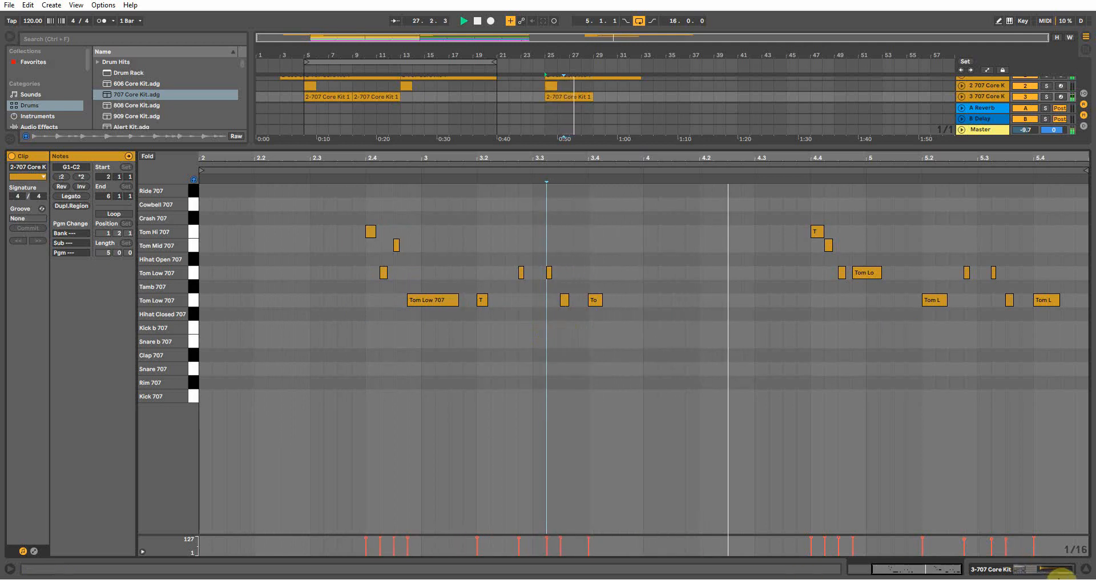
{"action": "left_click", "coordinate": [1079, 570]}
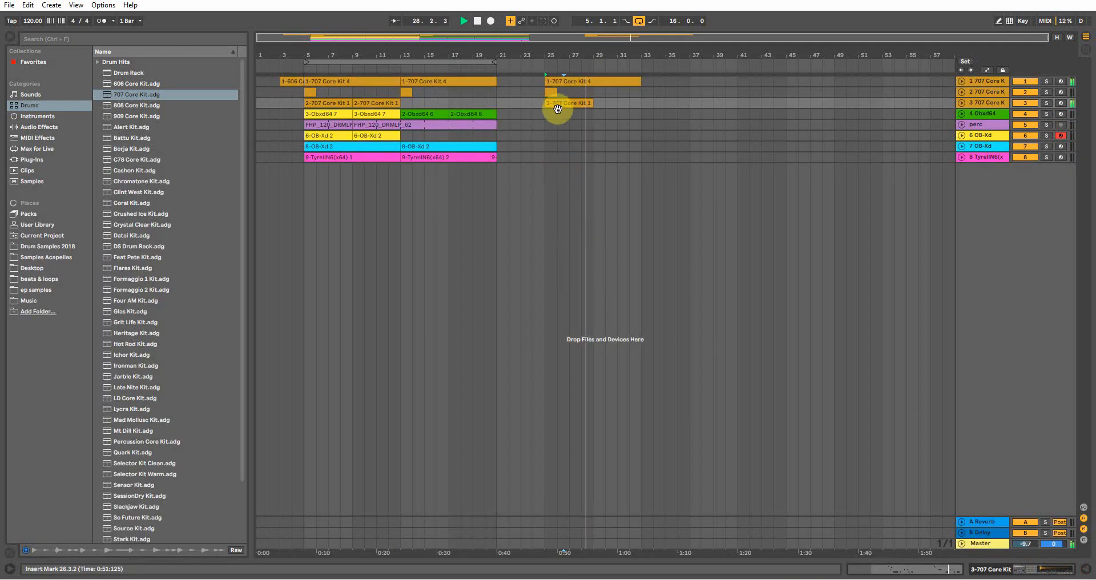
{"action": "key", "text": "space"}
{"action": "left_click_drag", "start_coordinate": [558, 103], "coordinate": [603, 102]}
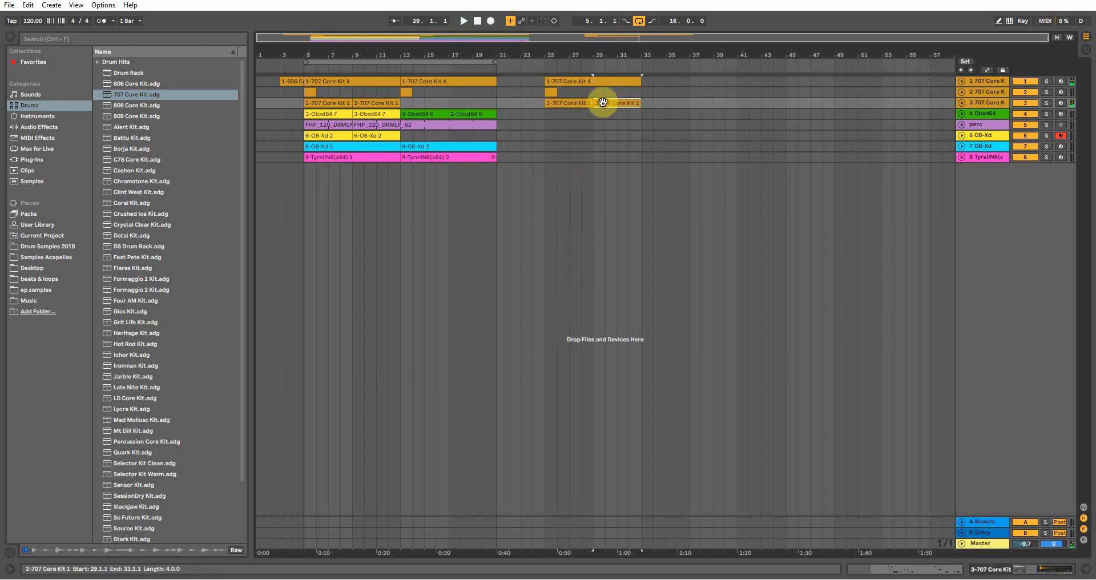
Step: Solo the Obxd64 track and show its instrument device
{"action": "left_click", "coordinate": [539, 112]}
{"action": "left_click", "coordinate": [318, 114]}
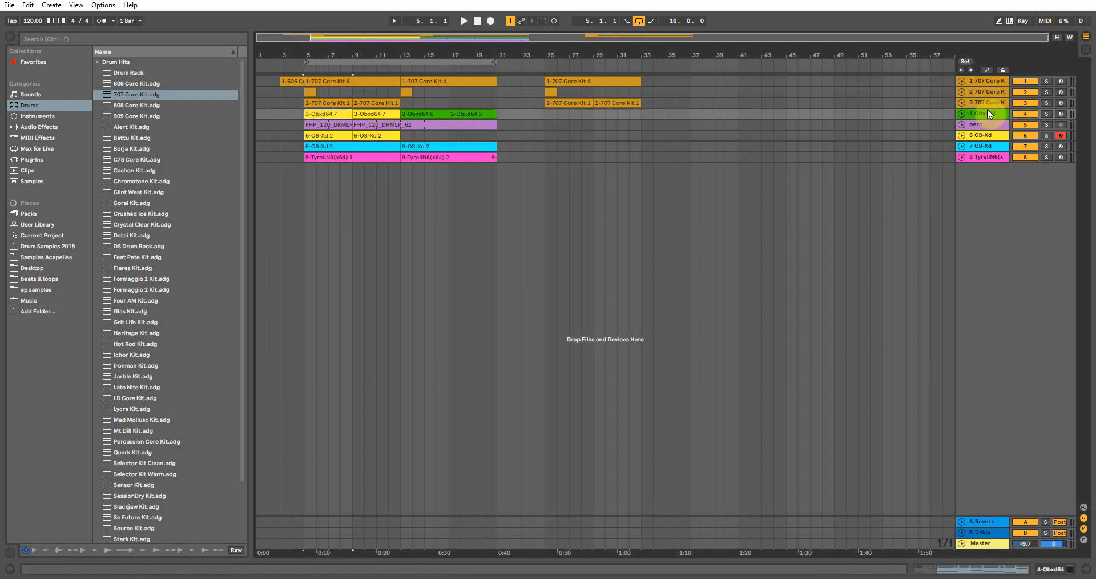
{"action": "left_click", "coordinate": [1046, 113]}
{"action": "left_click", "coordinate": [1042, 569]}
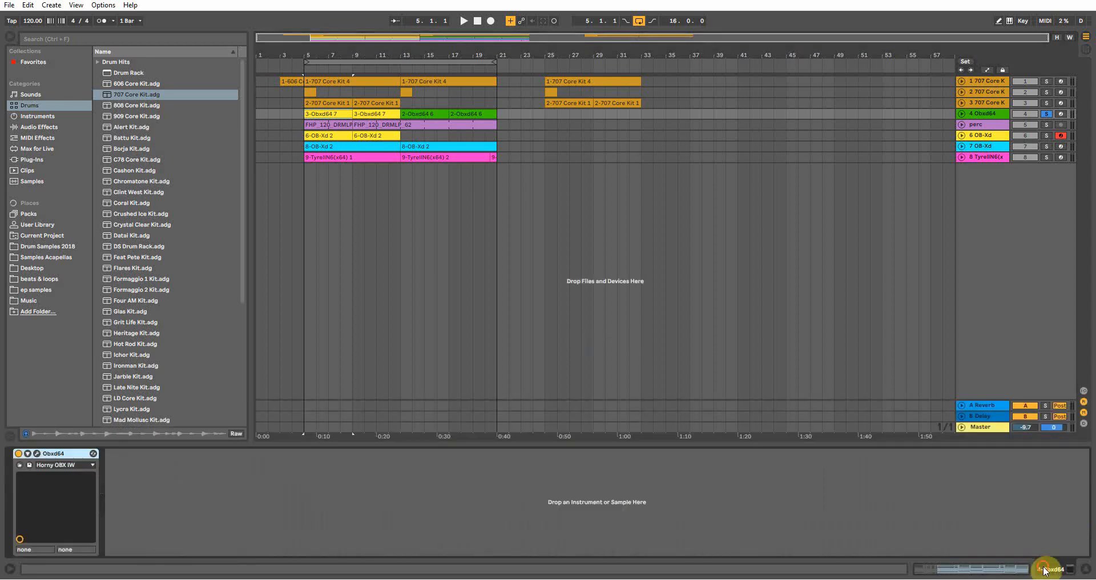
Step: View the Obxd64 preset list, keep the Horny OBX IW preset, and arm track 4
{"action": "left_click", "coordinate": [56, 465]}
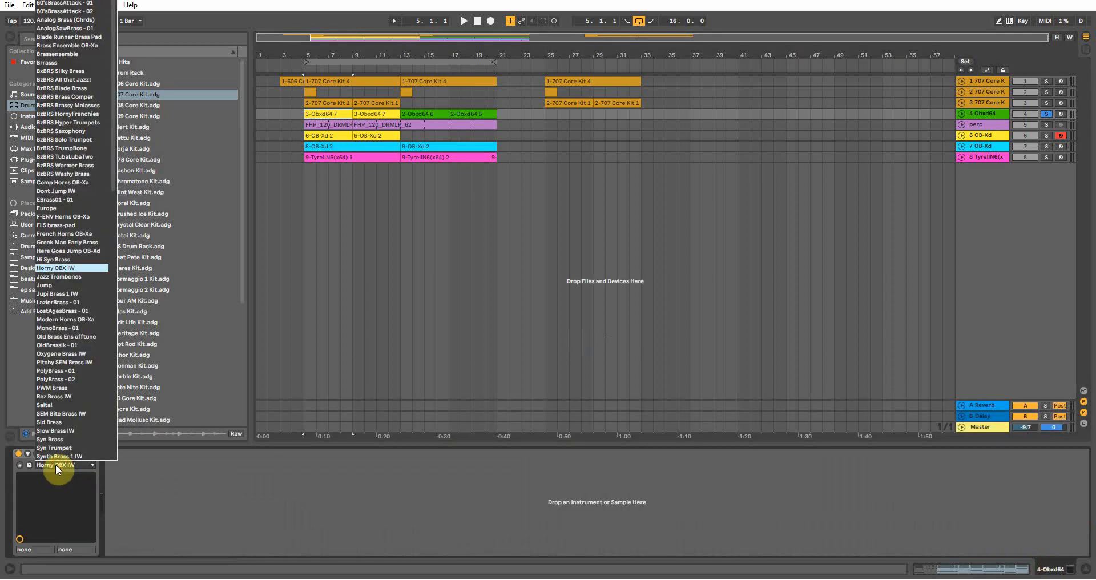
{"action": "left_click", "coordinate": [56, 464]}
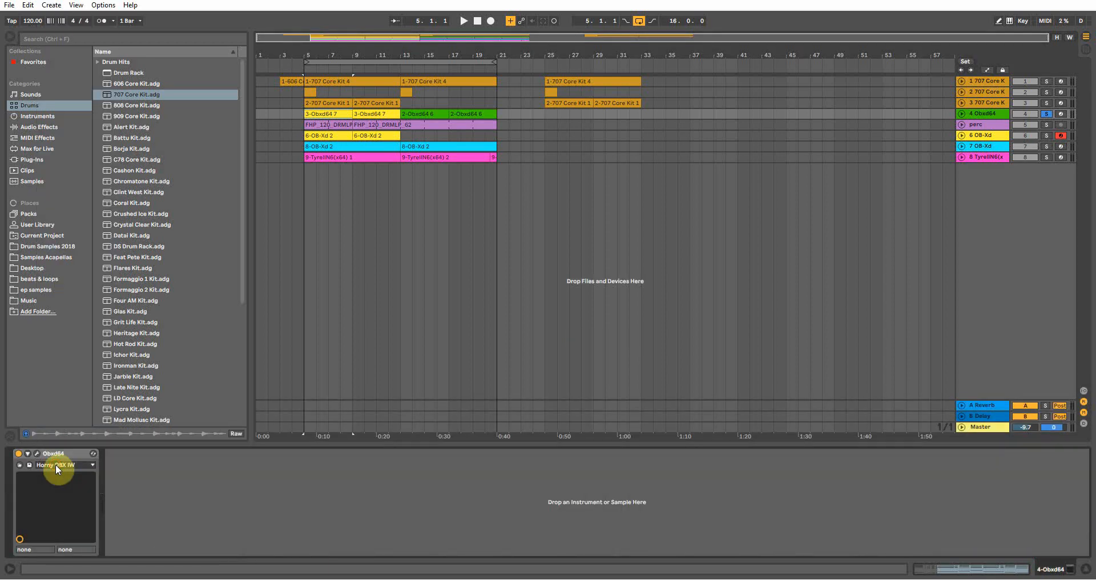
{"action": "left_click", "coordinate": [1062, 114]}
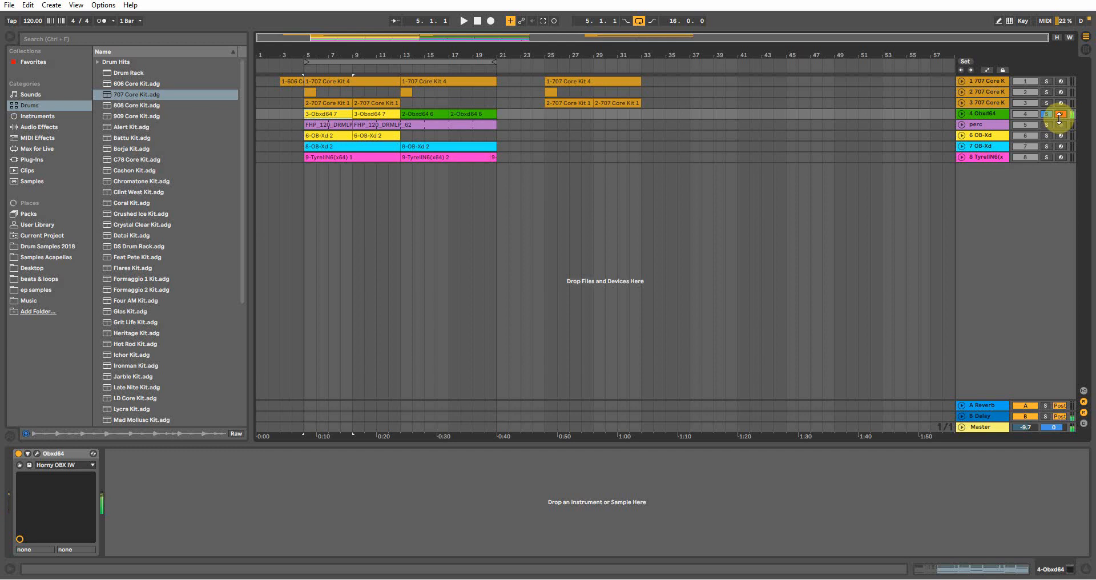
Step: Copy the first yellow Obxd64 clip to bar 25 on track 4 and open its notes with their pitch names readable
{"action": "left_click", "coordinate": [1059, 114]}
{"action": "left_click_drag", "start_coordinate": [328, 114], "coordinate": [573, 112]}
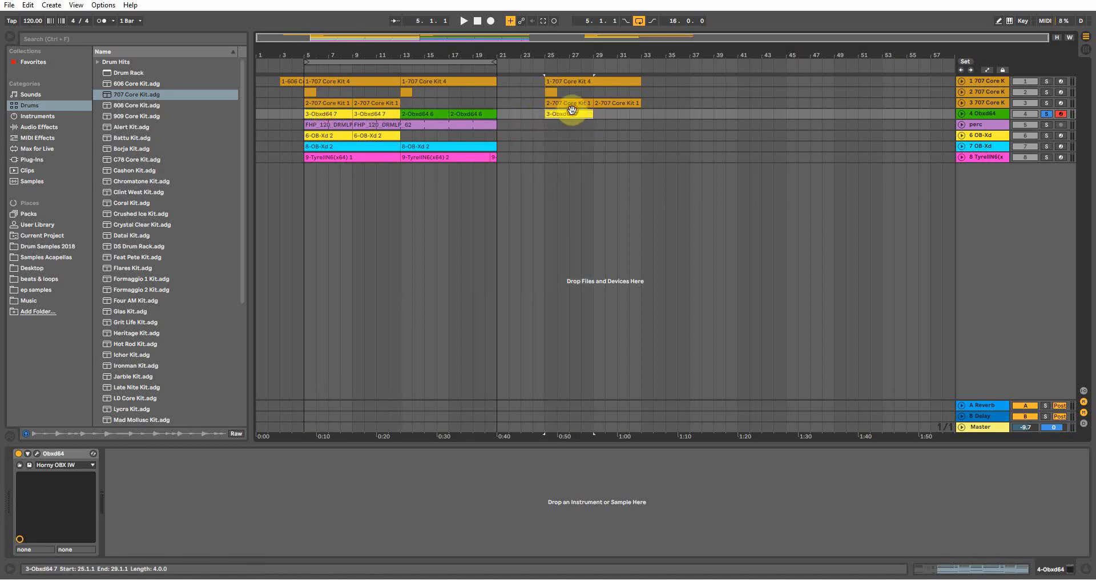
{"action": "double_click", "coordinate": [573, 113]}
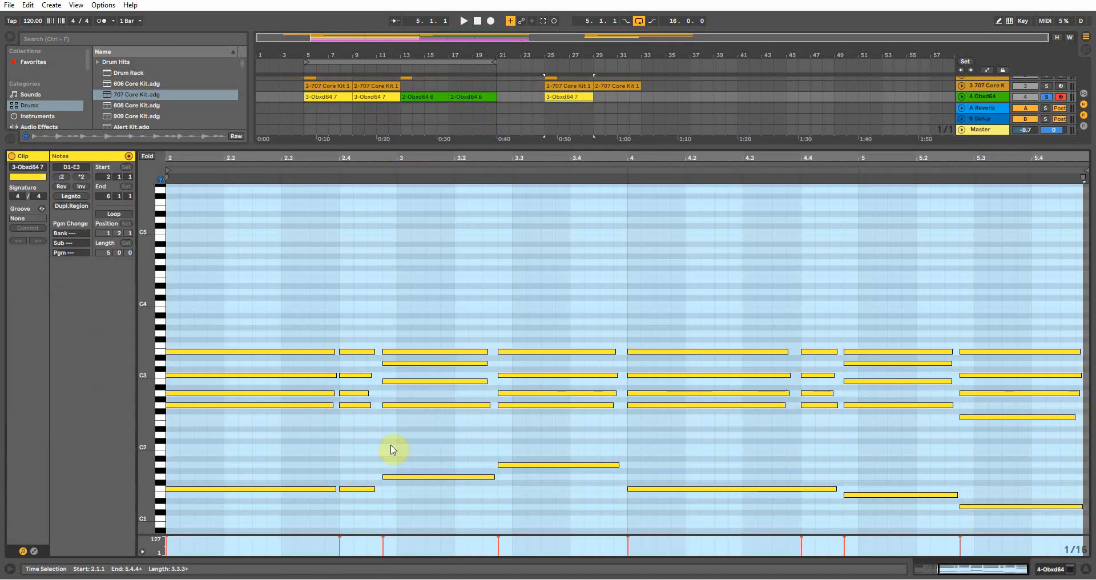
{"action": "mouse_move", "coordinate": [140, 368]}
{"action": "left_mouse_down"}
{"action": "mouse_move", "coordinate": [140, 337]}
{"action": "mouse_move", "coordinate": [146, 367]}
{"action": "left_mouse_up"}
{"action": "left_click", "coordinate": [236, 432]}
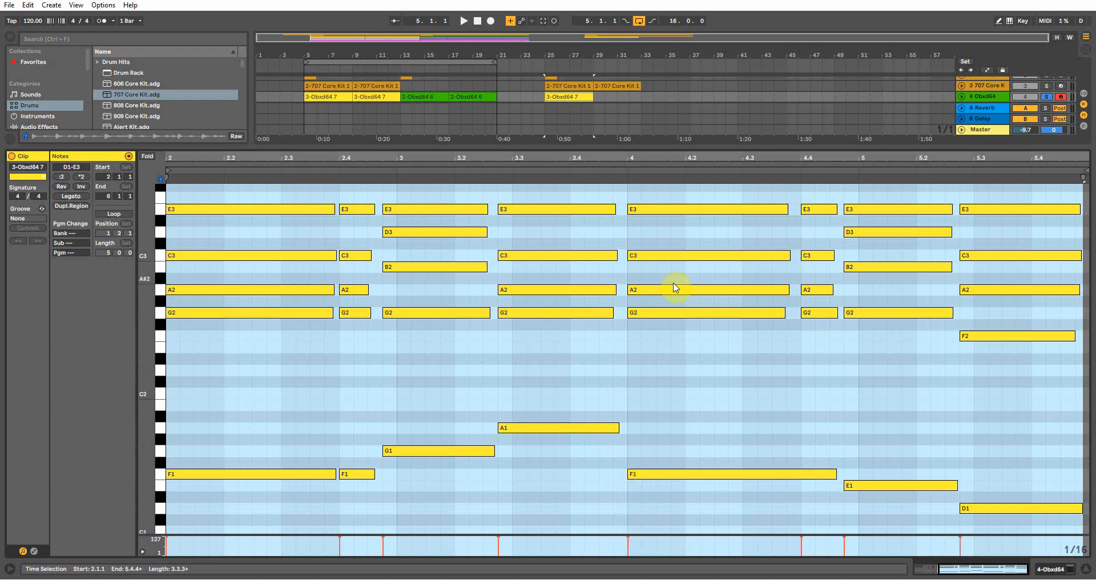
Step: Examine the clip's chords and bass line, select the F2 note in the last chord, and play the part
{"action": "left_click", "coordinate": [757, 347]}
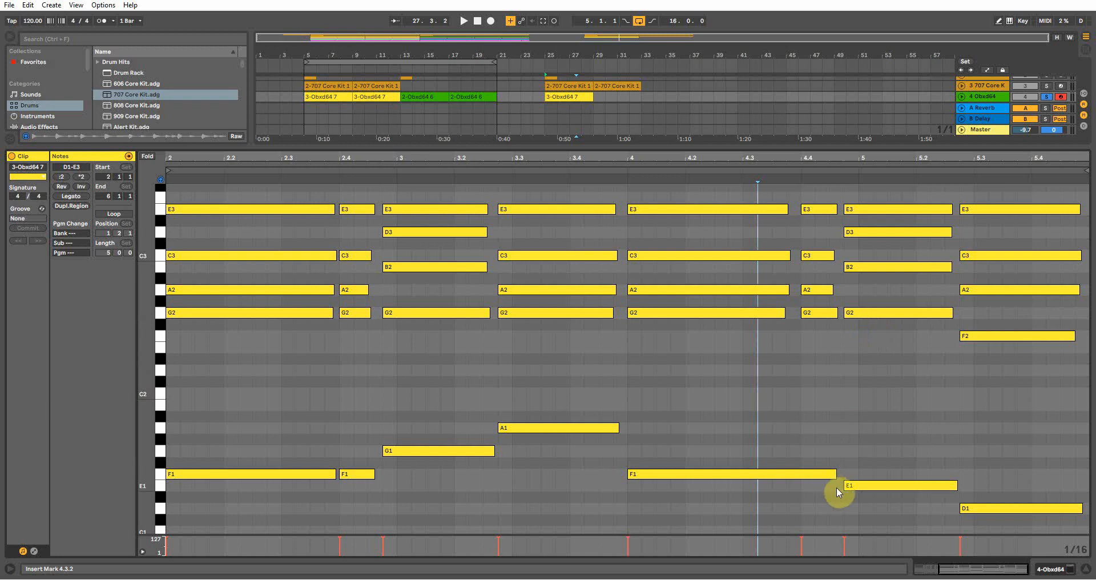
{"action": "left_click", "coordinate": [979, 340]}
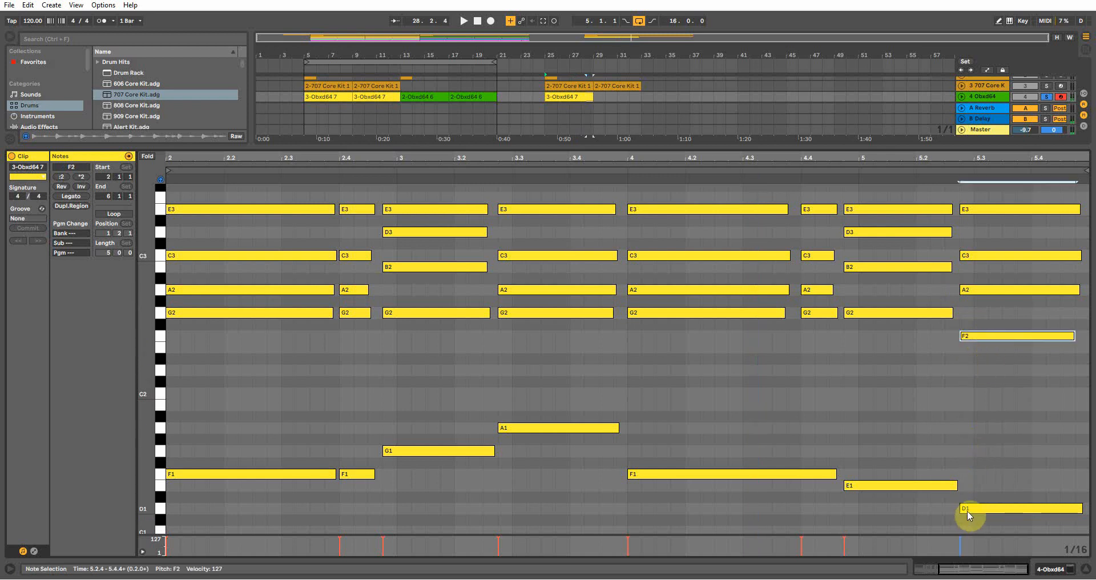
{"action": "key", "text": "space"}
{"action": "left_click", "coordinate": [1036, 97]}
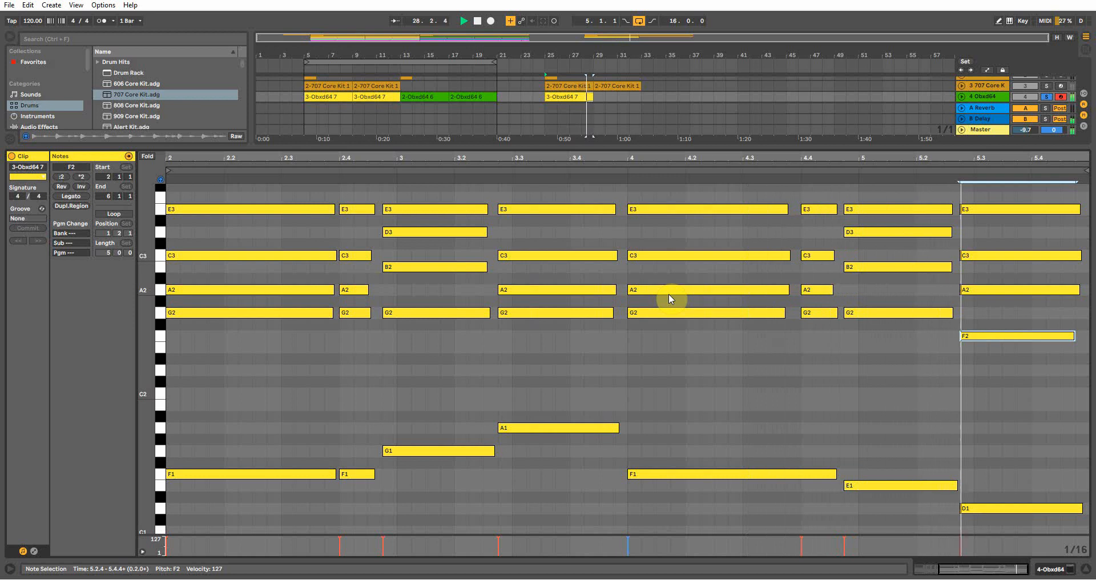
Step: Close the note editor and copy the second yellow Obxd64 clip to bar 29
{"action": "left_click", "coordinate": [1085, 568]}
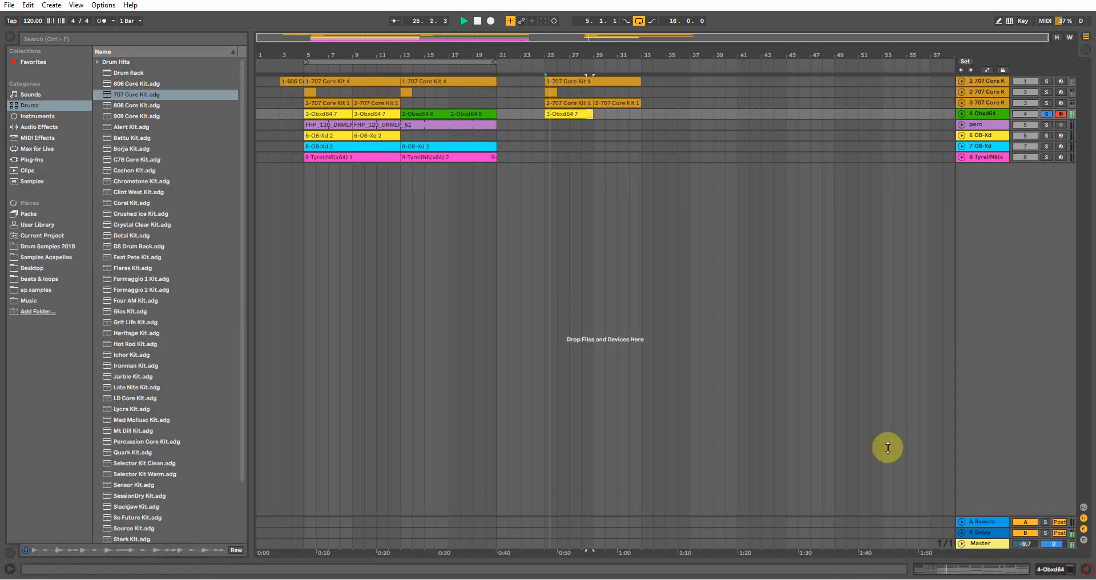
{"action": "left_click_drag", "start_coordinate": [367, 113], "coordinate": [615, 117]}
{"action": "key", "text": "space"}
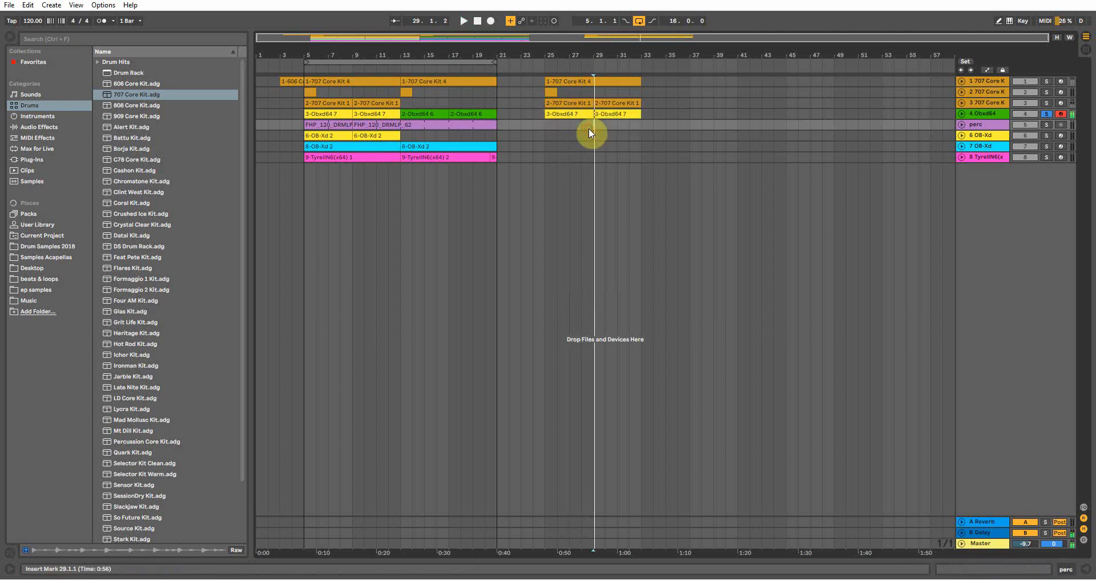
Step: View the Obxd64 track's instrument device and its mixer sends, and play the arrangement from bar 25
{"action": "left_click", "coordinate": [539, 121]}
{"action": "left_click", "coordinate": [557, 114]}
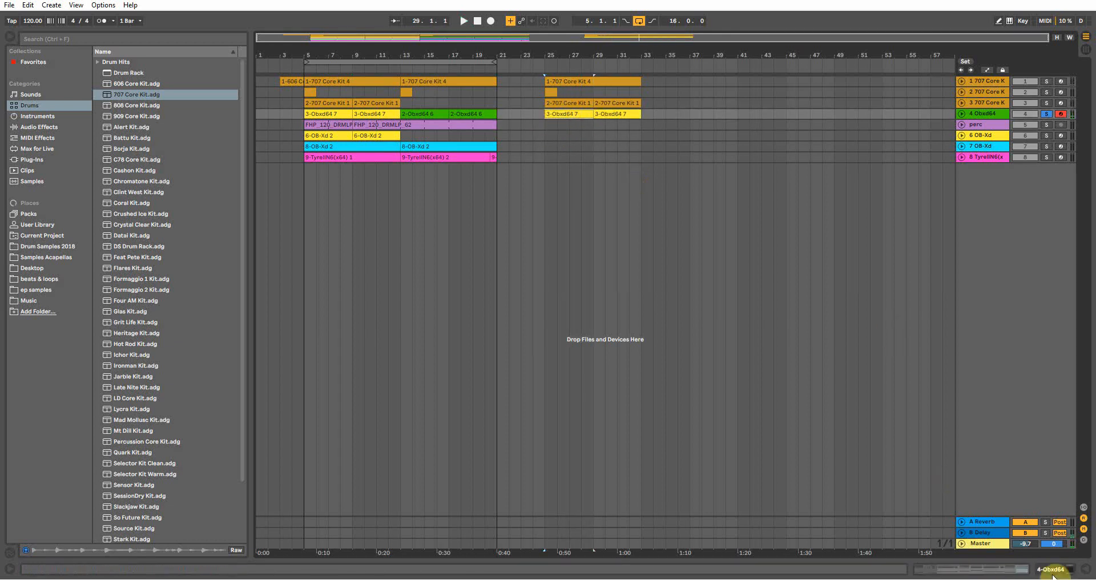
{"action": "left_click", "coordinate": [1058, 568]}
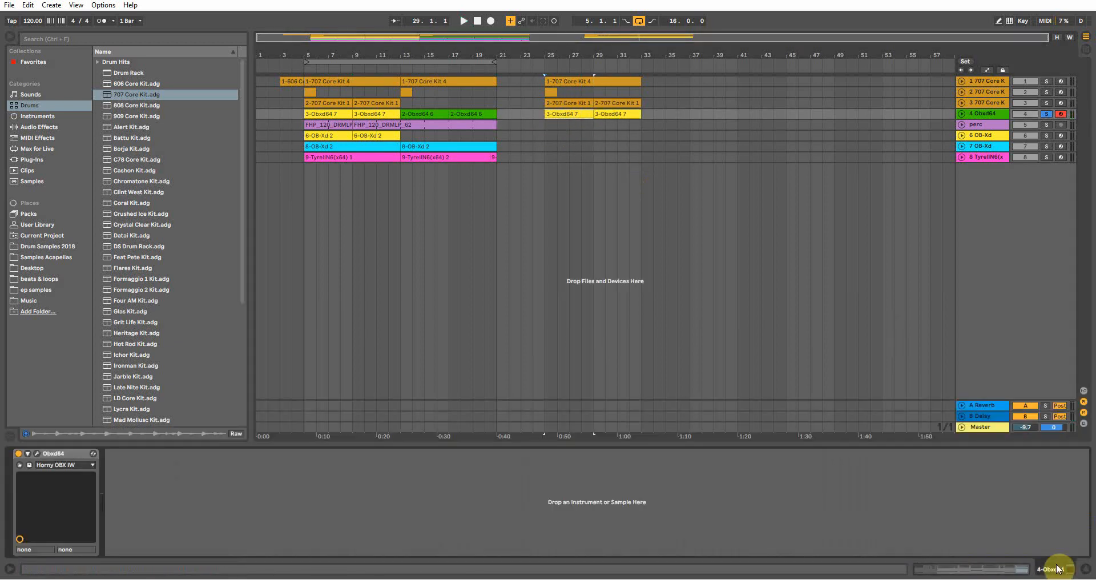
{"action": "left_click", "coordinate": [1085, 45]}
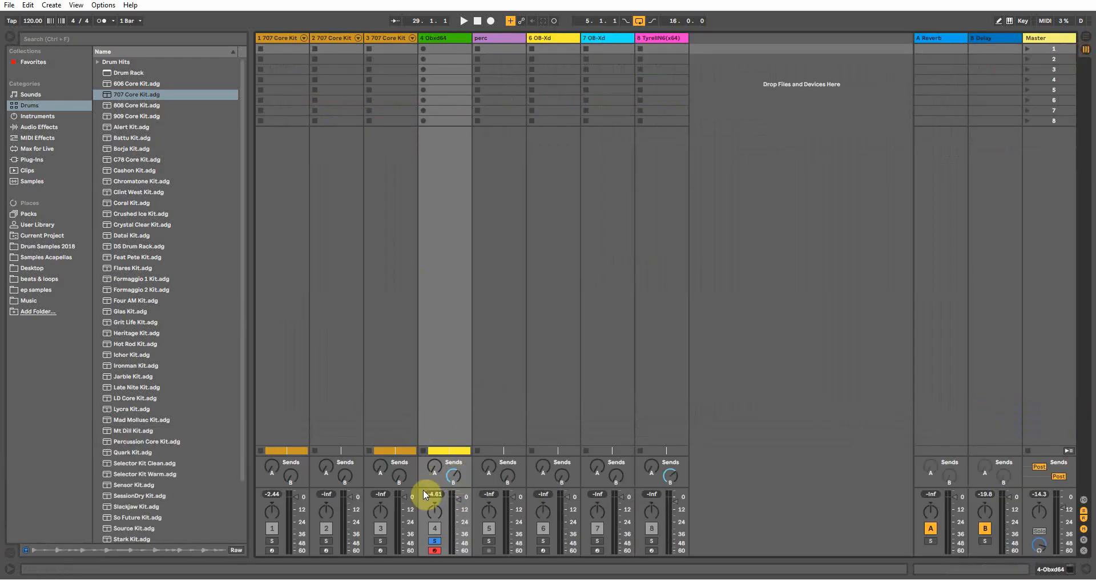
{"action": "left_click", "coordinate": [1085, 49]}
{"action": "left_click", "coordinate": [541, 117]}
{"action": "key", "text": "space"}
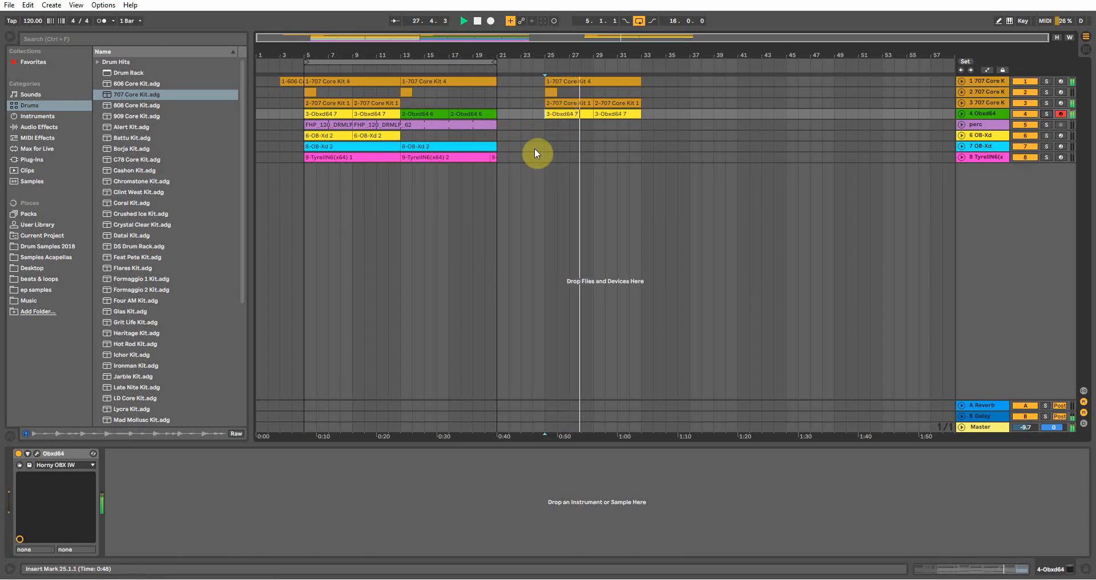
{"action": "left_click", "coordinate": [326, 124]}
{"action": "left_click_drag", "start_coordinate": [326, 125], "coordinate": [572, 138]}
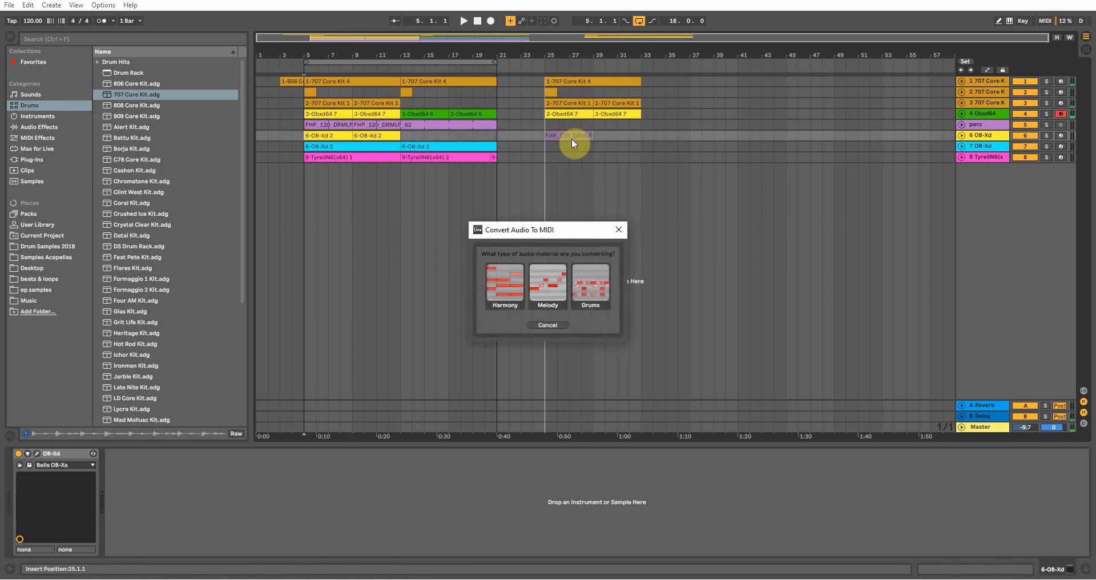
{"action": "left_click", "coordinate": [550, 325]}
Step: Move the FHP_120_DRMLP_62 perc clip from bar 9 to bar 25 on its own track and audition it soloed with its waveform
{"action": "left_click_drag", "start_coordinate": [390, 125], "coordinate": [583, 125]}
{"action": "left_click", "coordinate": [1047, 125]}
{"action": "key", "text": "space"}
{"action": "left_click", "coordinate": [959, 124]}
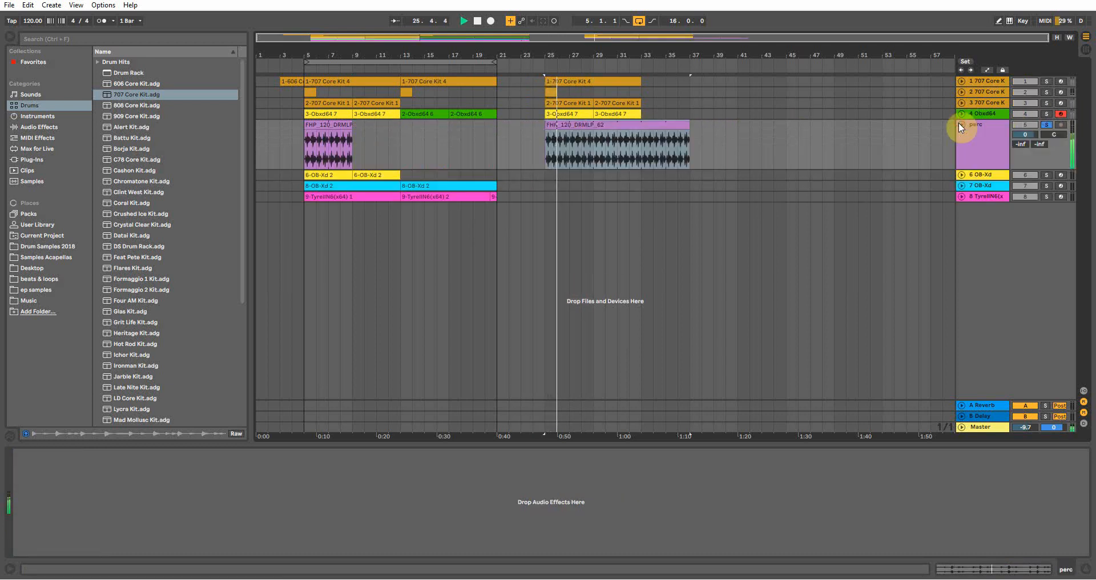
{"action": "left_click", "coordinate": [959, 124]}
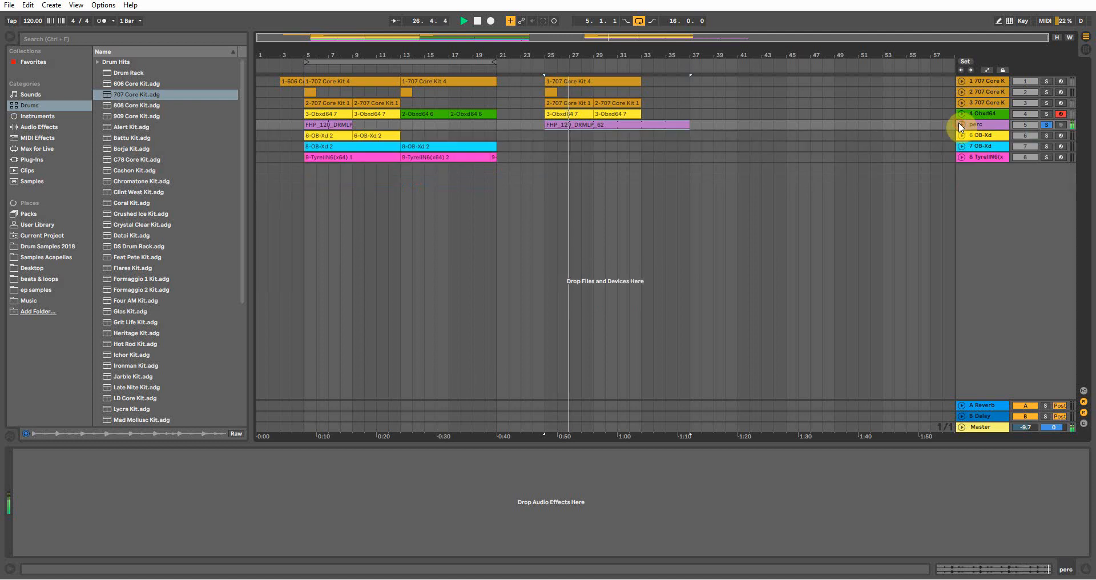
{"action": "left_click", "coordinate": [1047, 124]}
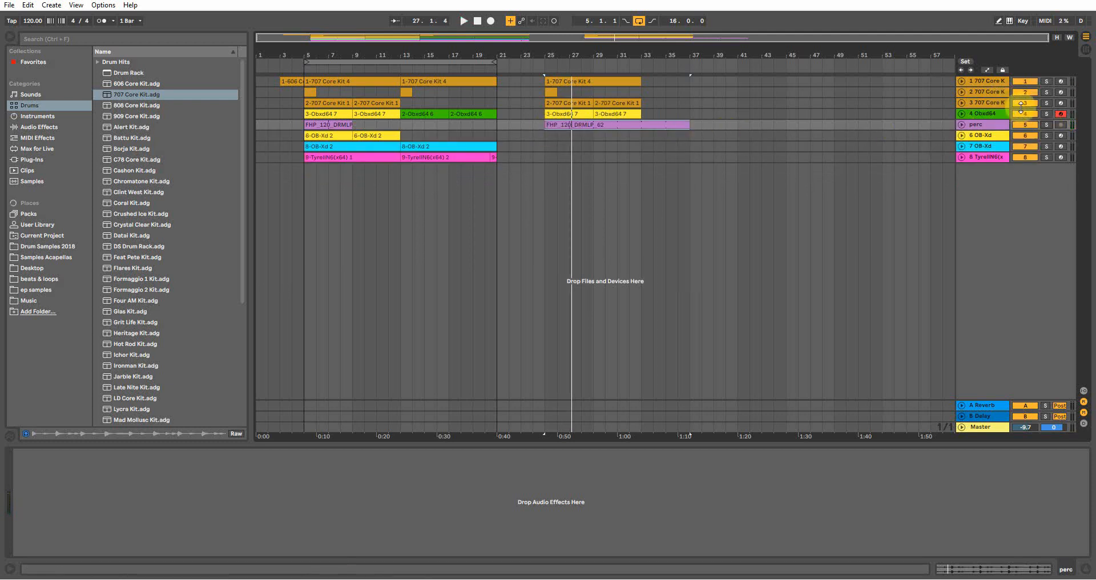
Step: Play all the copied parts together with the percussion loop and place the insert marker at bar 25
{"action": "key", "text": "space"}
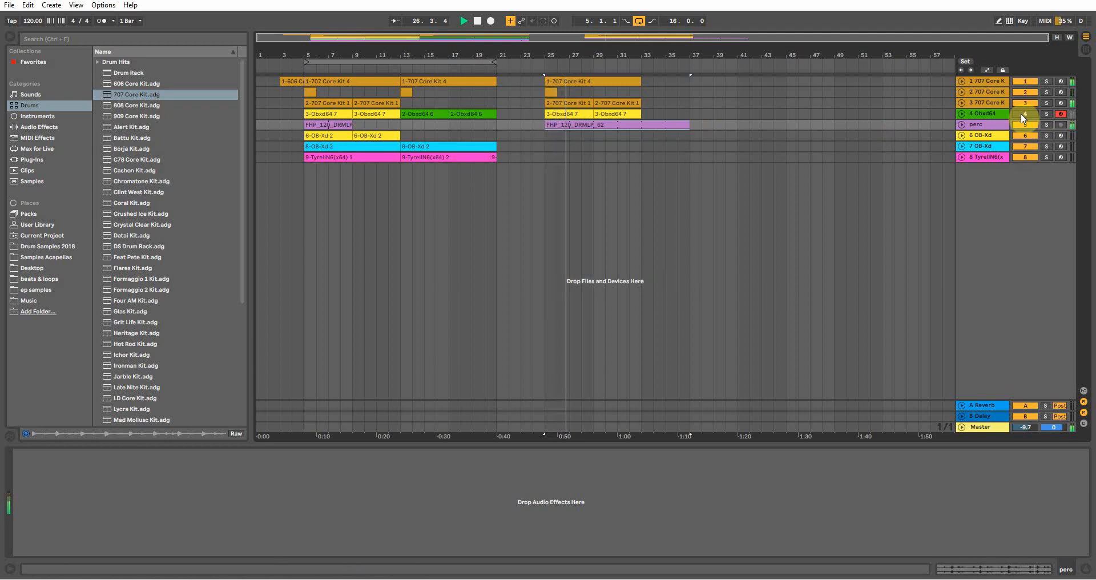
{"action": "left_click", "coordinate": [541, 125]}
{"action": "key", "text": "space"}
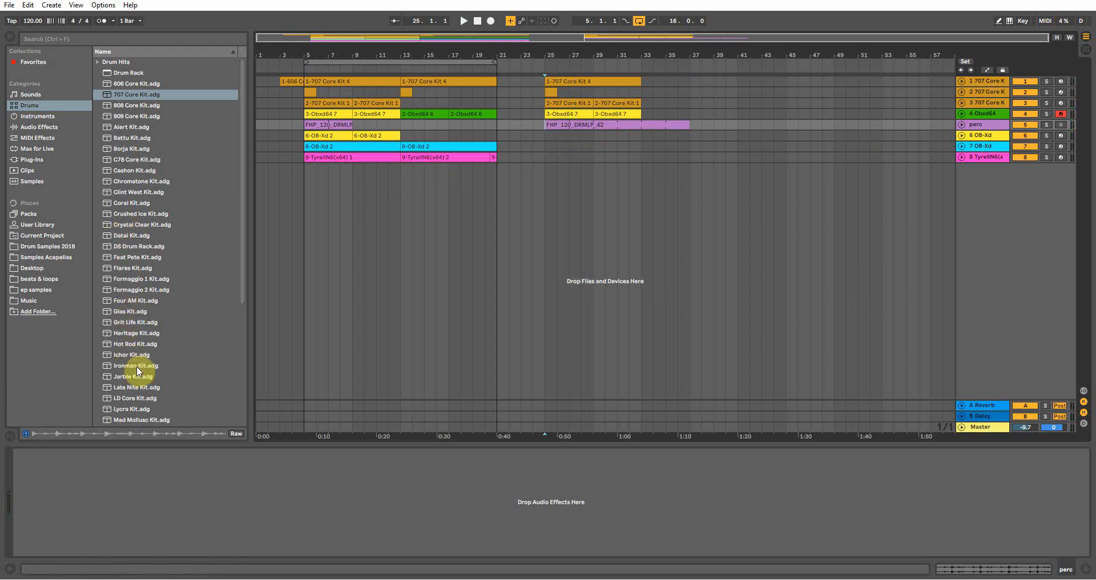
Step: Find Percussion Core Kit.adg in the drum kits and add it as a new track below the others
{"action": "scroll", "coordinate": [129, 226], "scroll_direction": "down", "scroll_amount": 3}
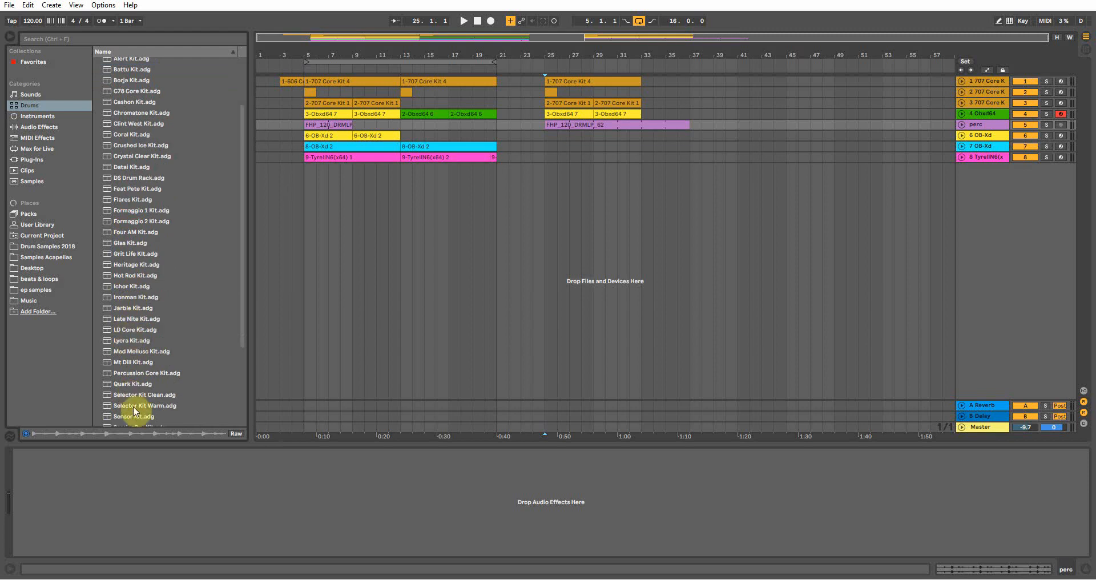
{"action": "scroll", "coordinate": [133, 406], "scroll_direction": "down", "scroll_amount": 3}
{"action": "left_click_drag", "start_coordinate": [131, 318], "coordinate": [464, 245]}
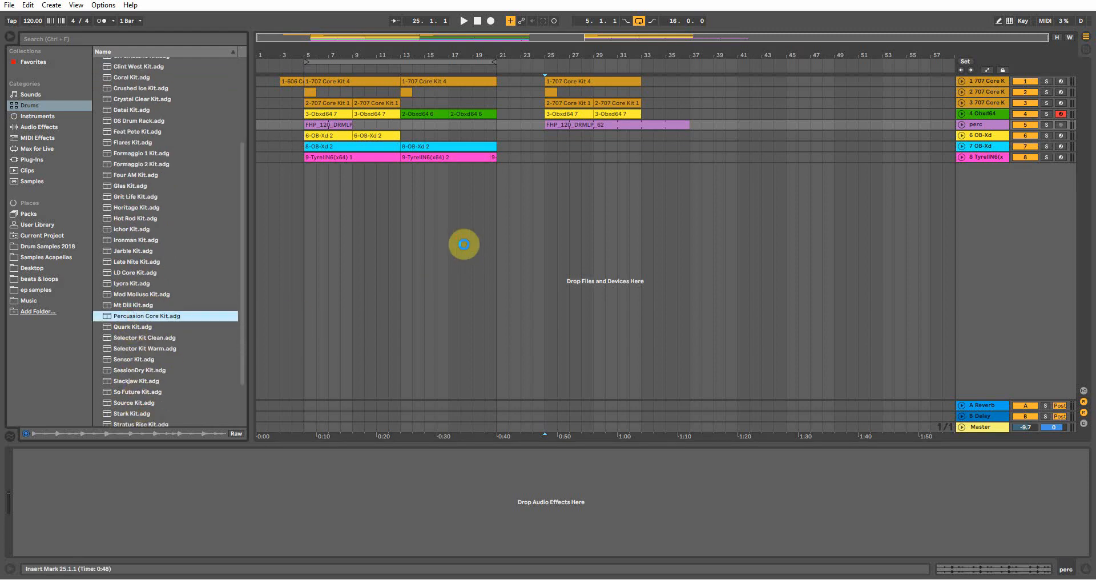
{"action": "left_click_drag", "start_coordinate": [463, 245], "coordinate": [465, 245]}
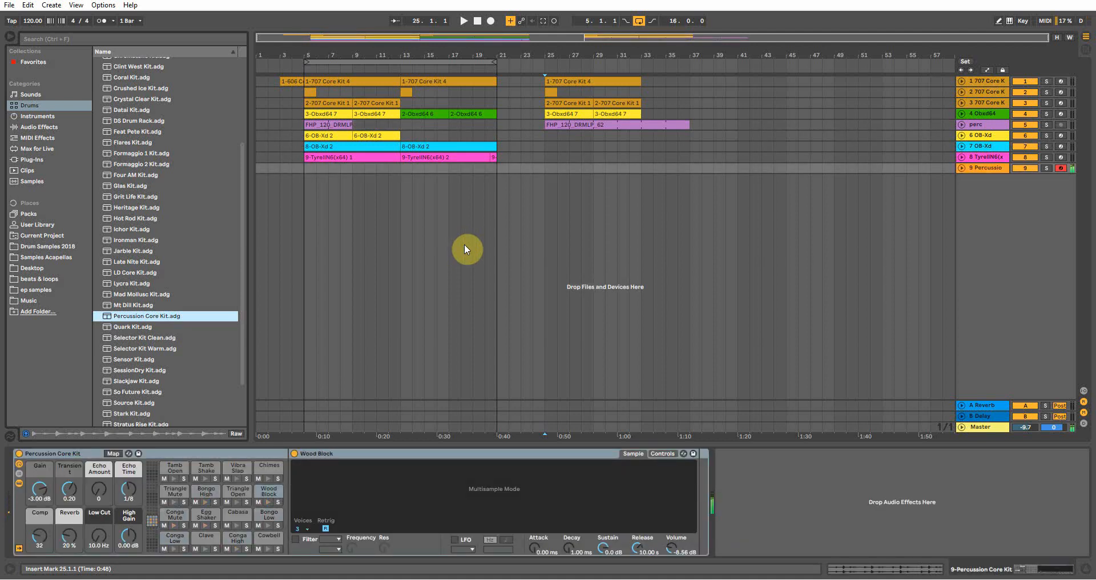
Step: View the OB-Xd synthesizer on track 6 and its preset list, keeping the Bells OB-Xa preset
{"action": "left_click", "coordinate": [546, 121]}
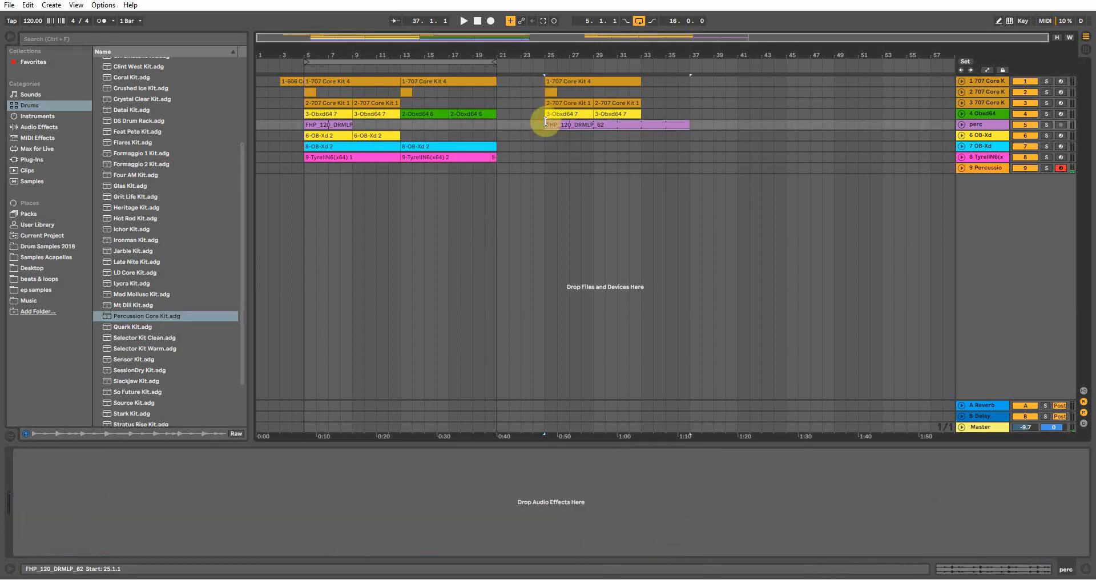
{"action": "left_click", "coordinate": [321, 137]}
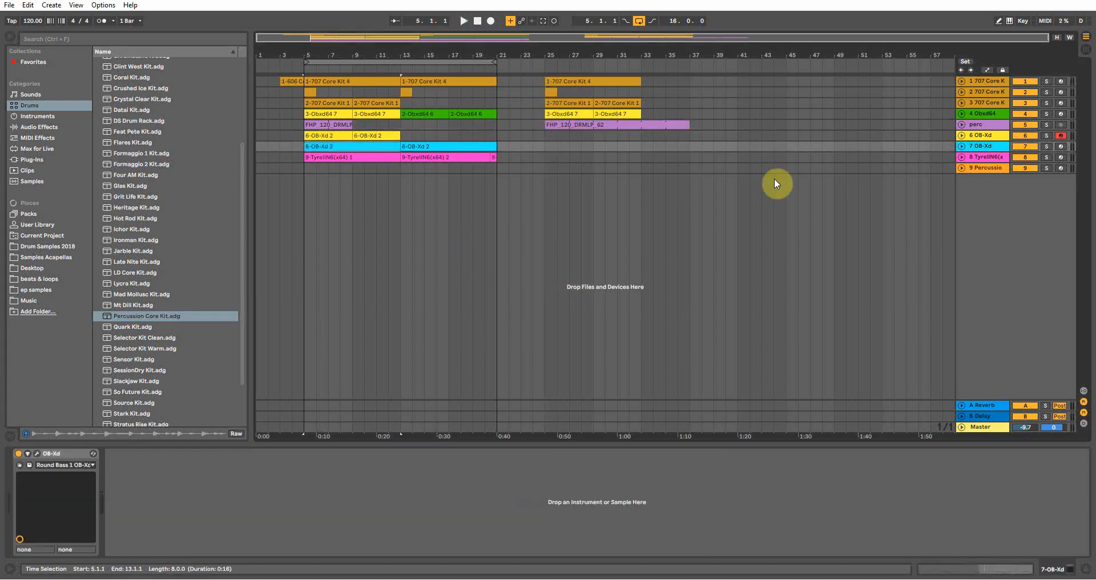
{"action": "left_click", "coordinate": [998, 138]}
{"action": "left_click", "coordinate": [350, 313]}
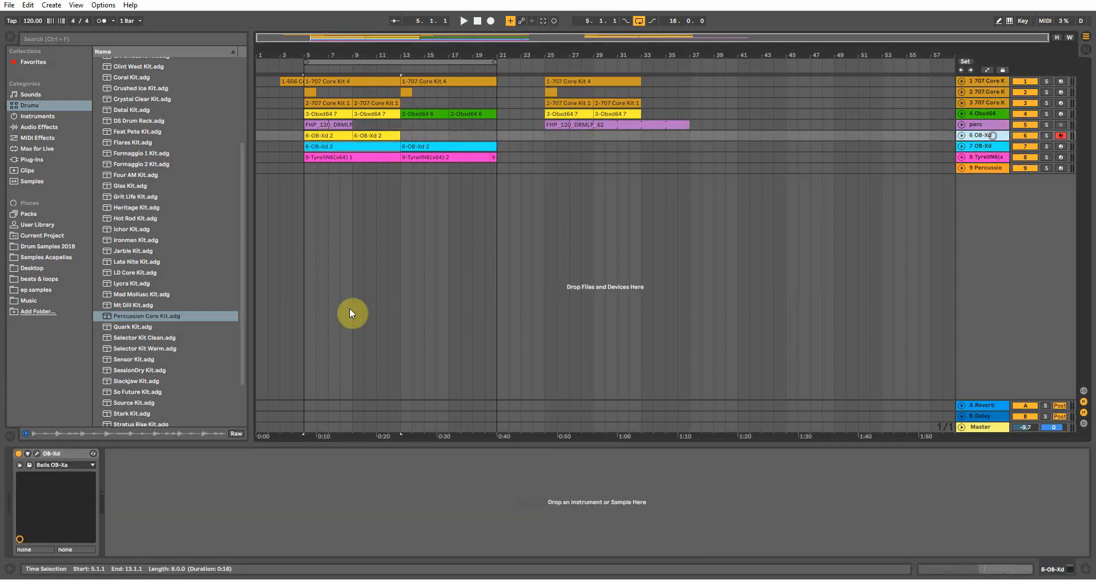
{"action": "left_click", "coordinate": [37, 454]}
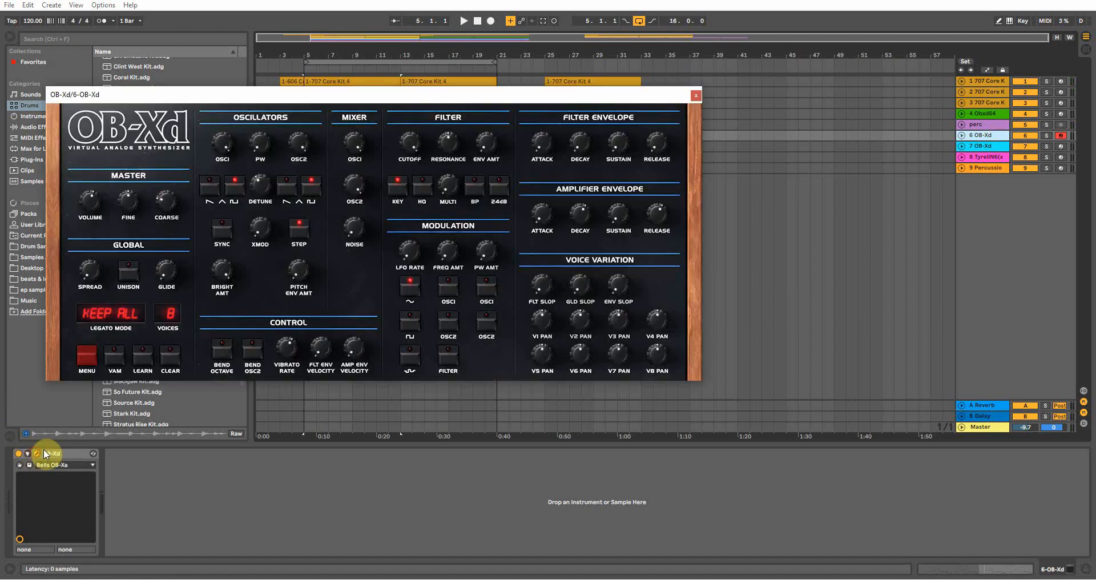
{"action": "left_click", "coordinate": [697, 99]}
{"action": "left_click", "coordinate": [73, 460]}
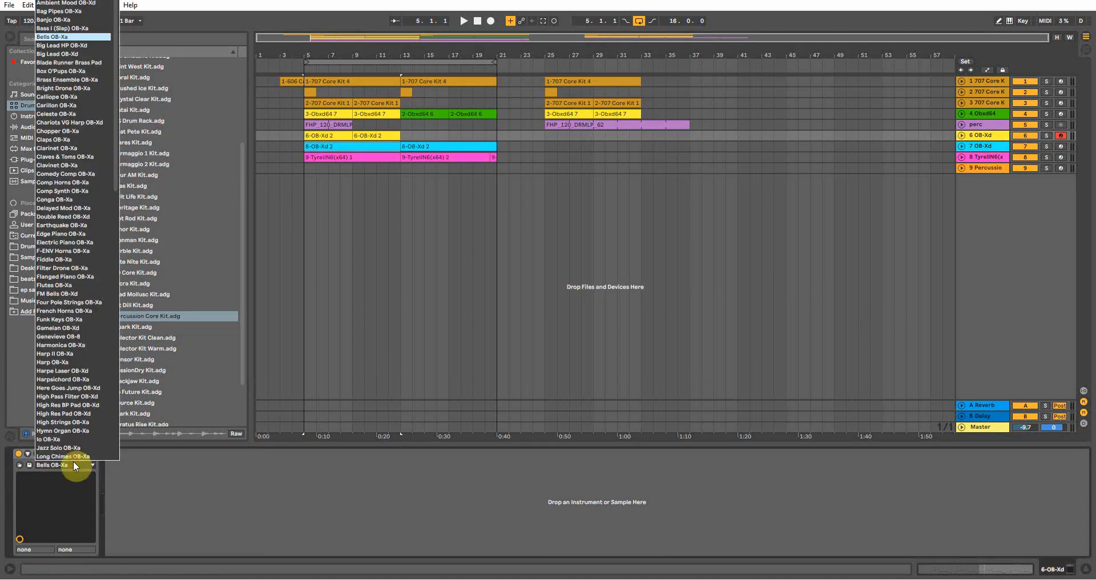
{"action": "left_click", "coordinate": [74, 461]}
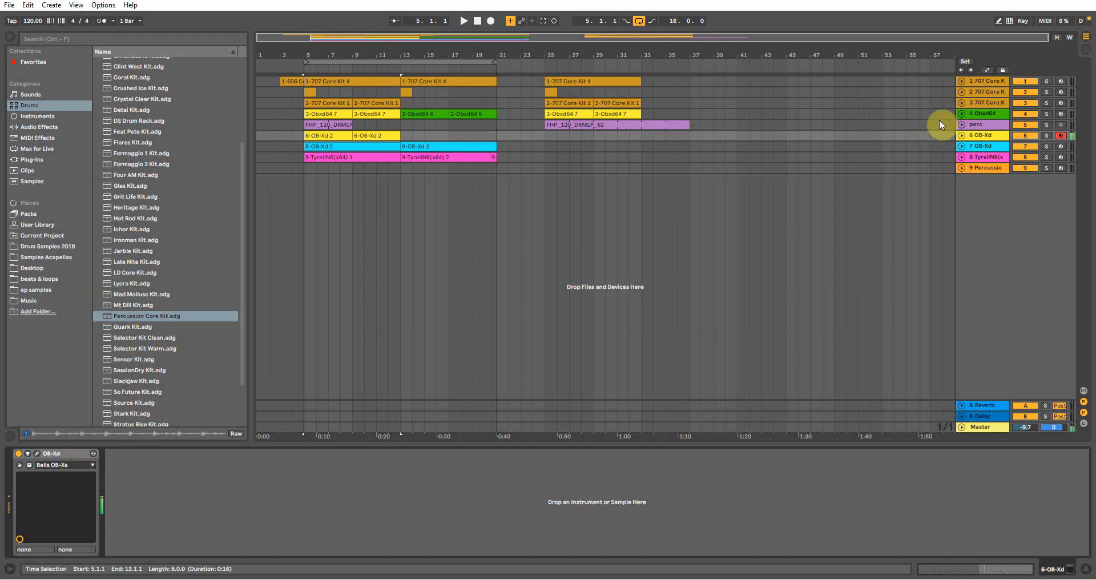
Step: Copy the first OB-Xd clip on track 6 to bar 25 and solo the track
{"action": "left_click", "coordinate": [330, 136]}
{"action": "left_click_drag", "start_coordinate": [319, 135], "coordinate": [558, 132]}
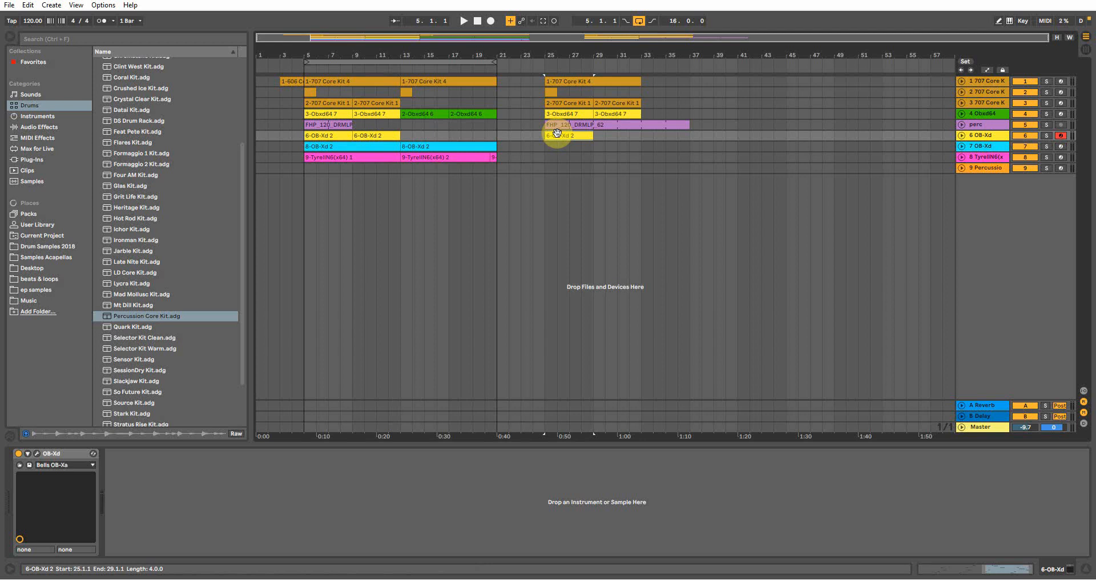
{"action": "left_click", "coordinate": [1047, 135]}
Step: Play the soloed bell part from bar 25 and examine its melody notes
{"action": "key", "text": "space"}
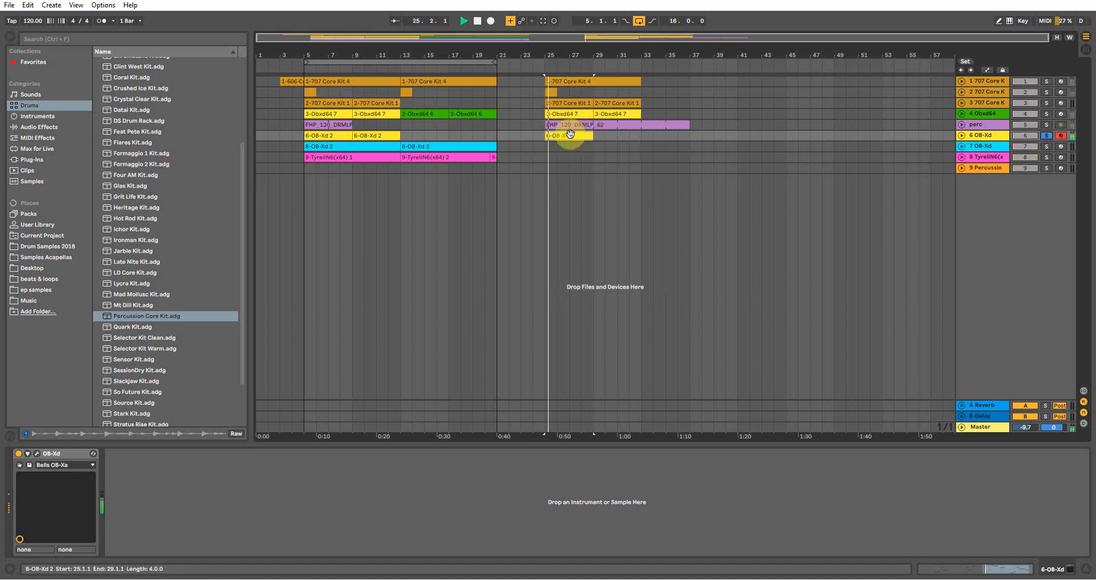
{"action": "double_click", "coordinate": [570, 134]}
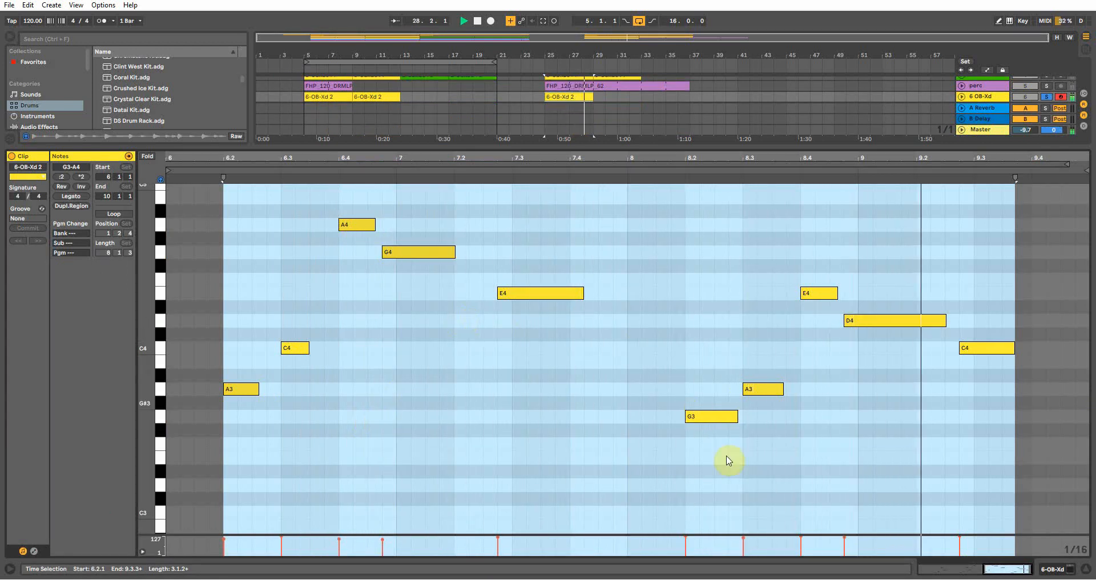
{"action": "left_click", "coordinate": [1085, 570]}
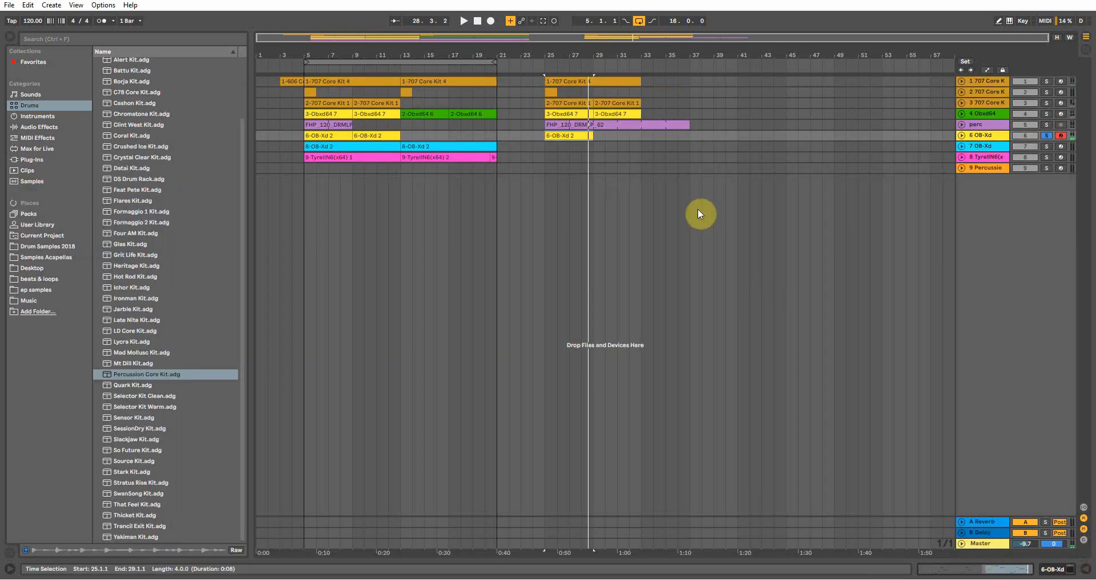
{"action": "double_click", "coordinate": [539, 135]}
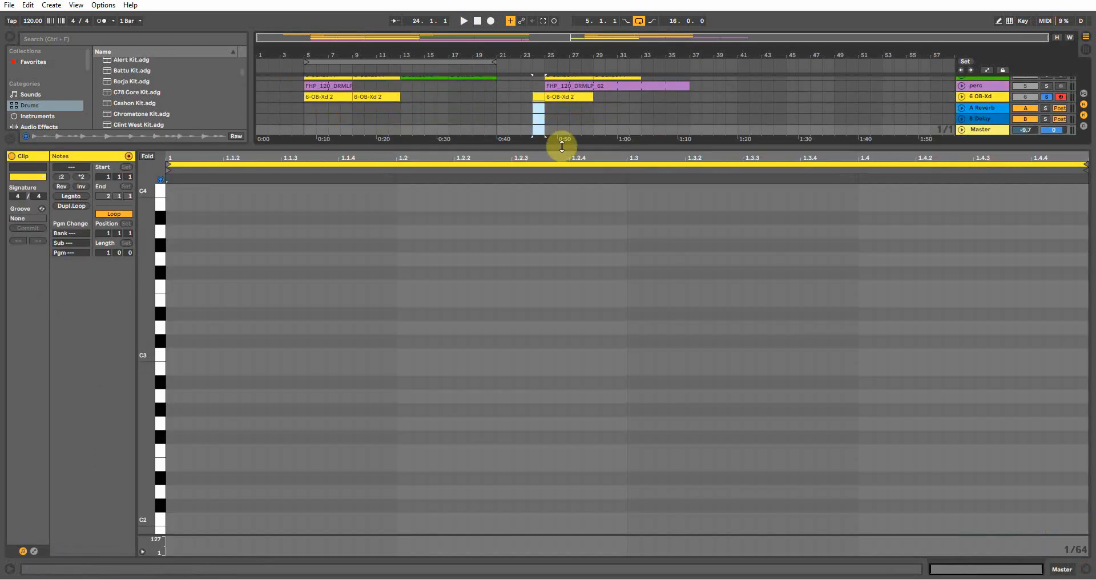
{"action": "left_click_drag", "start_coordinate": [562, 147], "coordinate": [545, 417]}
{"action": "left_click", "coordinate": [540, 136]}
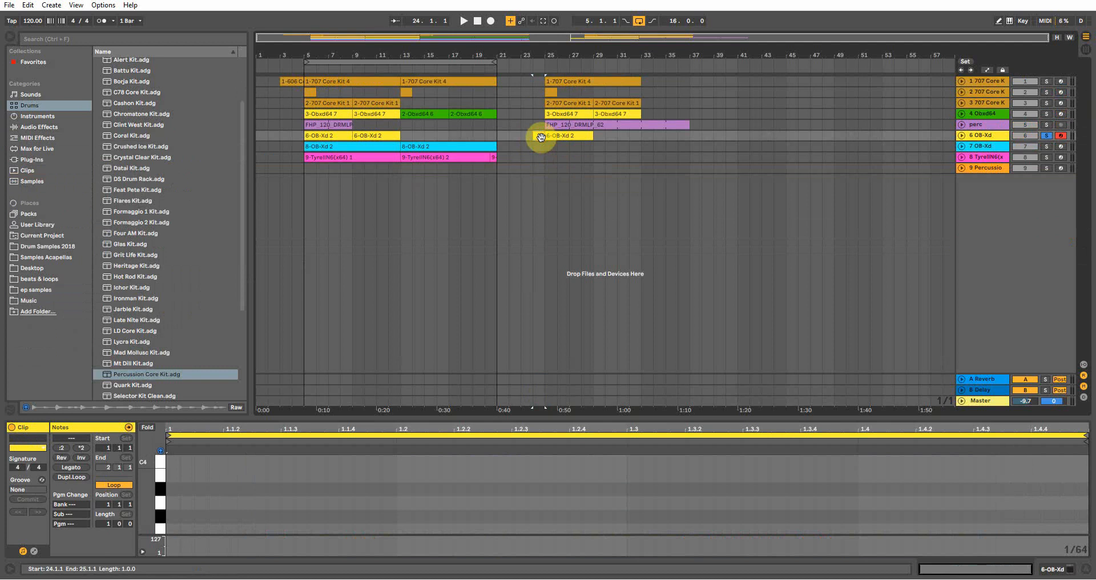
{"action": "key", "text": "Delete"}
Step: Play from bar 25 with Obxd64 and perc also soloed, and copy the track 6 OB-Xd clip to bar 29
{"action": "key", "text": "space"}
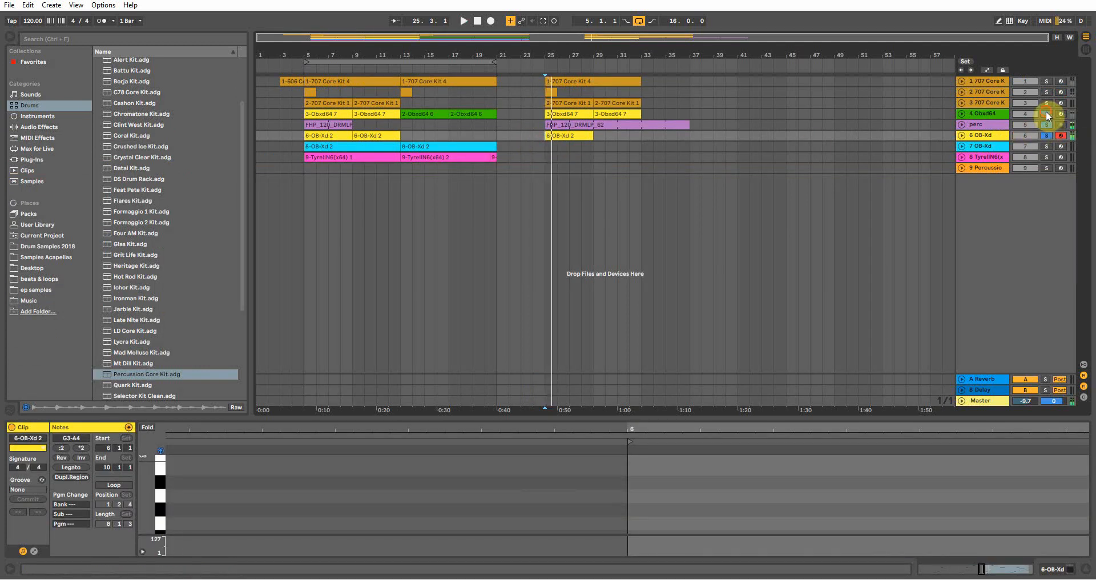
{"action": "left_click_drag", "start_coordinate": [386, 136], "coordinate": [580, 138]}
{"action": "key", "text": "ctrl+d"}
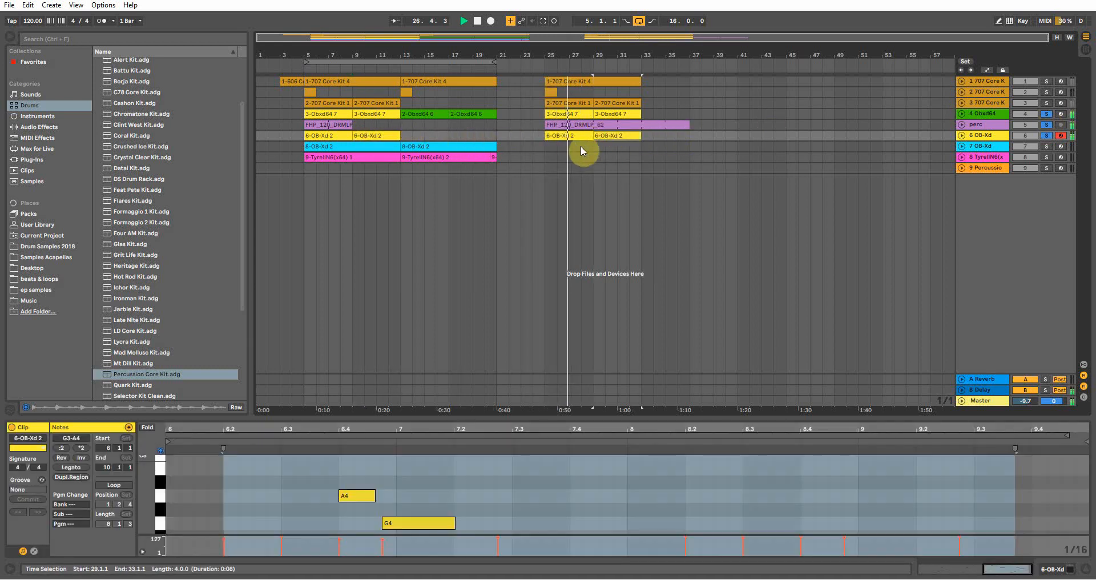
Step: Examine the melody notes of the track 6 OB-Xd clip at bar 25 and play the full arrangement with all solos off
{"action": "left_click", "coordinate": [570, 135]}
{"action": "left_click_drag", "start_coordinate": [541, 416], "coordinate": [549, 139]}
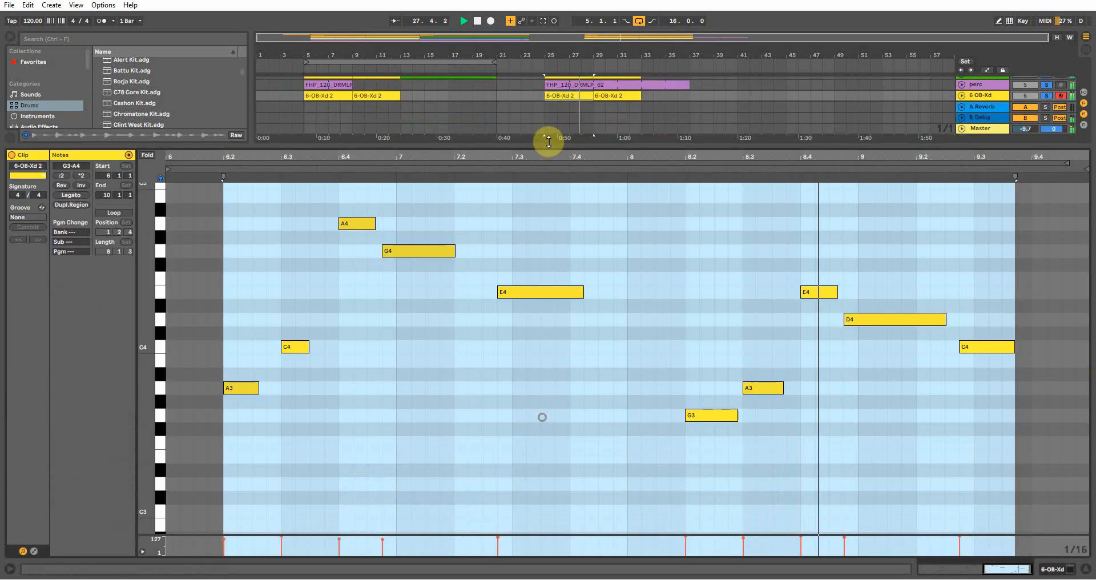
{"action": "left_click", "coordinate": [613, 96]}
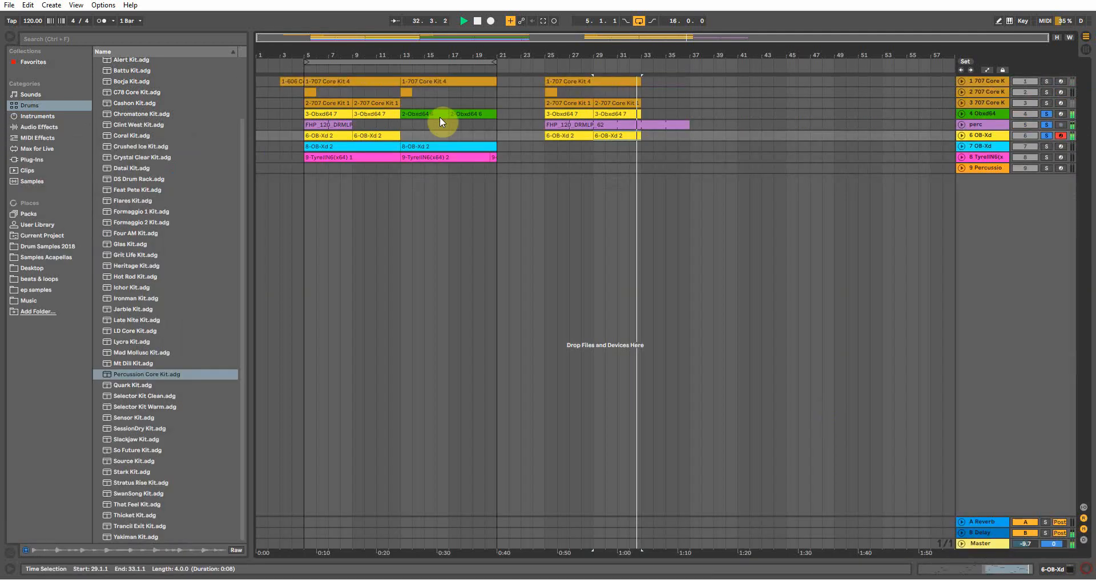
{"action": "left_click", "coordinate": [1087, 571]}
{"action": "key", "text": "space"}
{"action": "key", "text": "space"}
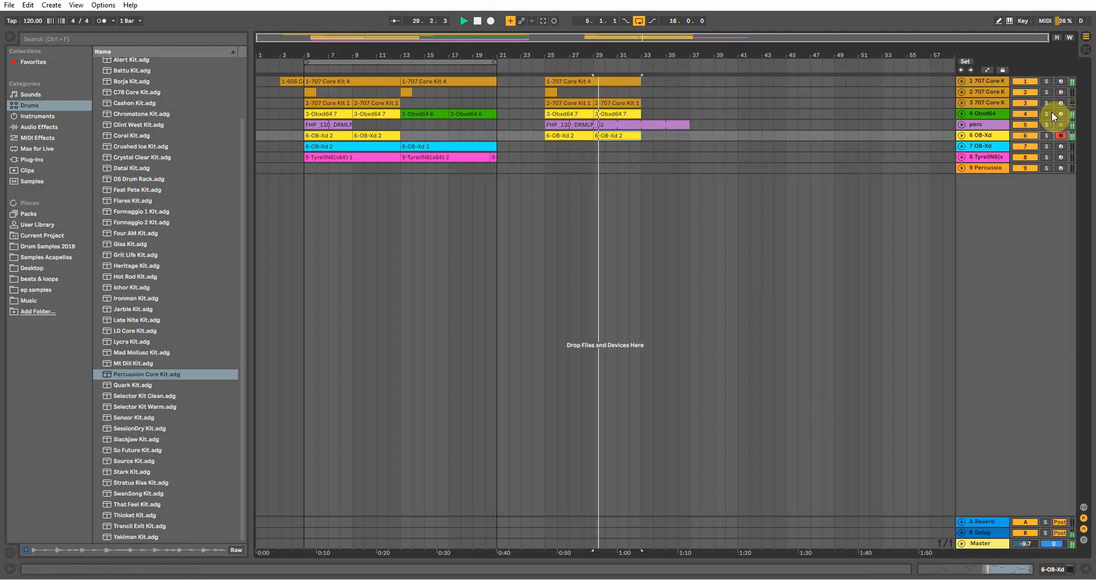
Step: Extend the perc clips to bar 41 and copy the three 707 Core Kit parts from bar 25 to bar 33
{"action": "left_click_drag", "start_coordinate": [689, 123], "coordinate": [736, 128]}
{"action": "left_click_drag", "start_coordinate": [529, 99], "coordinate": [632, 73]}
{"action": "left_click_drag", "start_coordinate": [555, 82], "coordinate": [655, 81]}
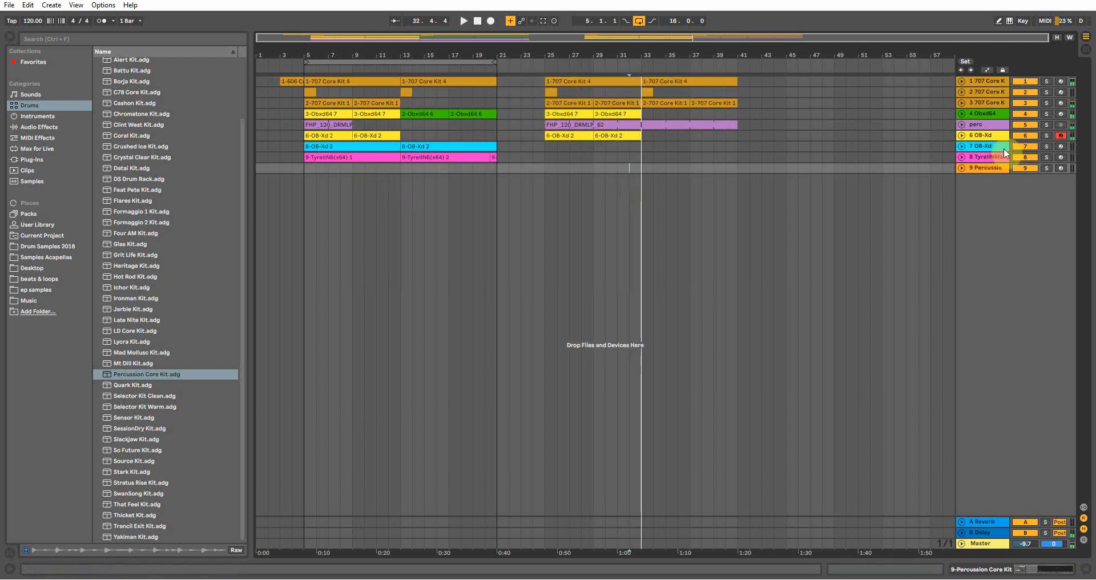
Step: Arm track 7 and view its OB-Xd synthesizer and preset list, keeping the Round Bass 1 OB-Xd preset
{"action": "left_click", "coordinate": [1056, 144]}
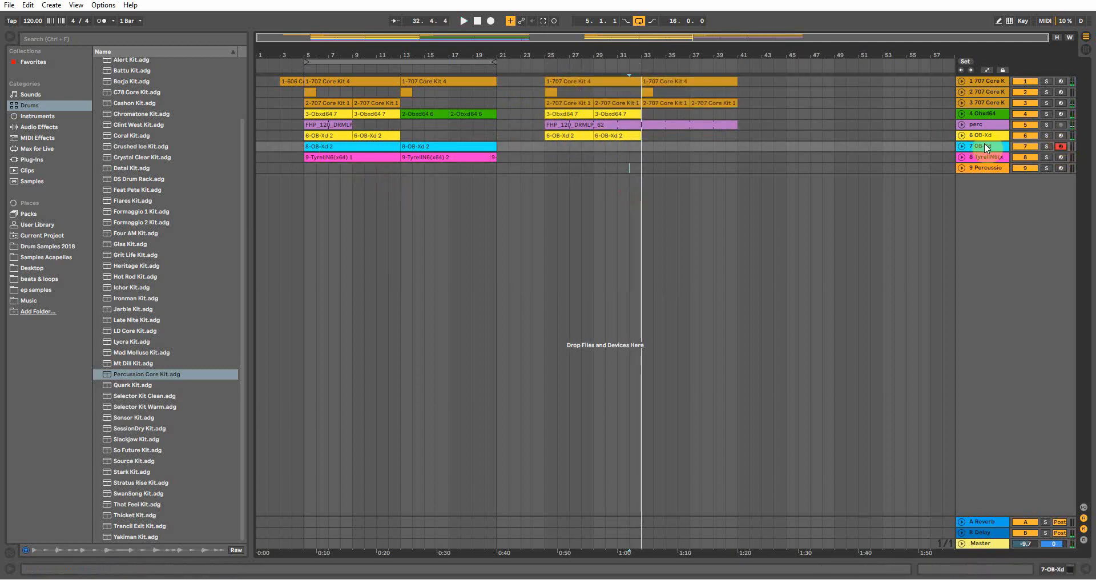
{"action": "left_click", "coordinate": [1044, 569]}
{"action": "left_click", "coordinate": [56, 498]}
{"action": "left_click", "coordinate": [38, 453]}
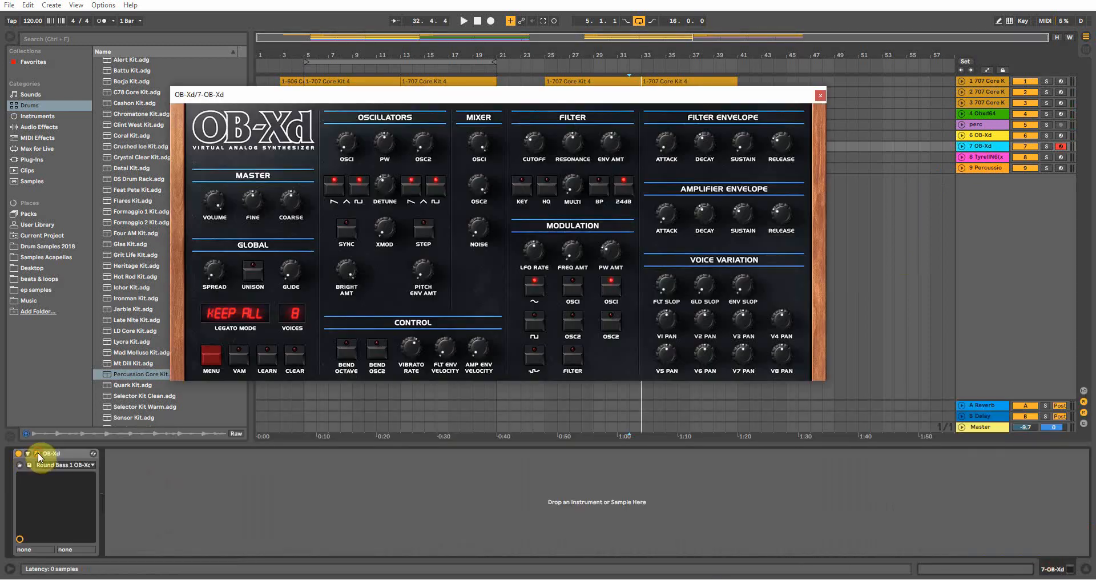
{"action": "left_click", "coordinate": [64, 465]}
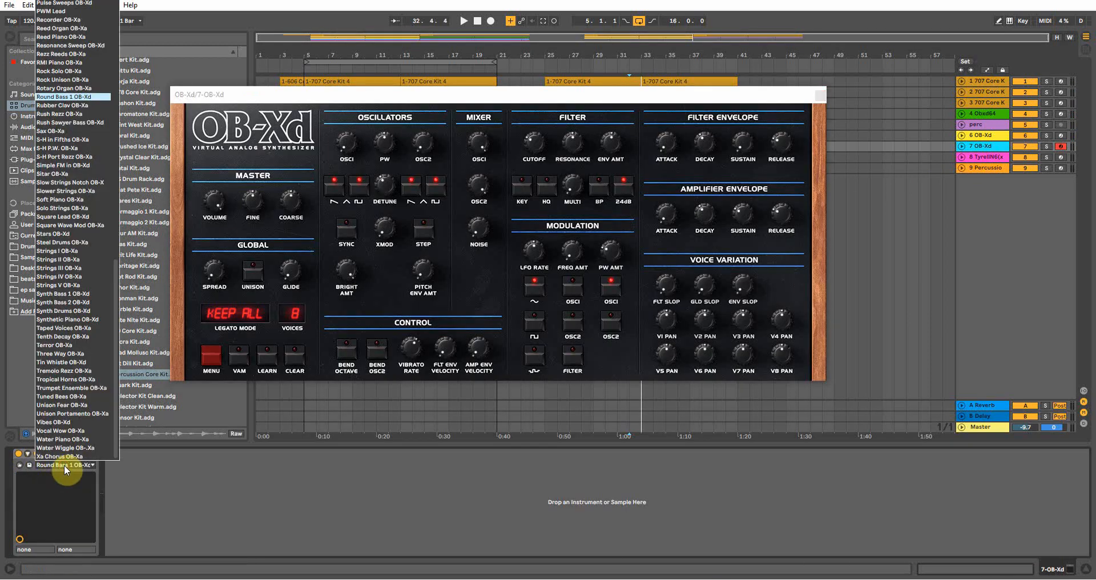
{"action": "left_click", "coordinate": [64, 464]}
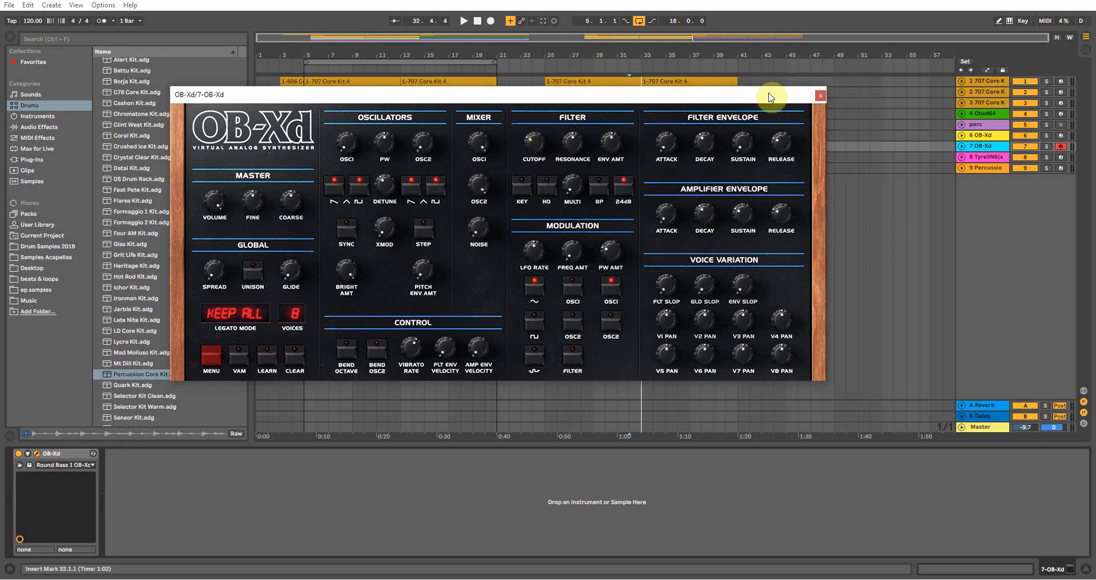
{"action": "left_click", "coordinate": [821, 96]}
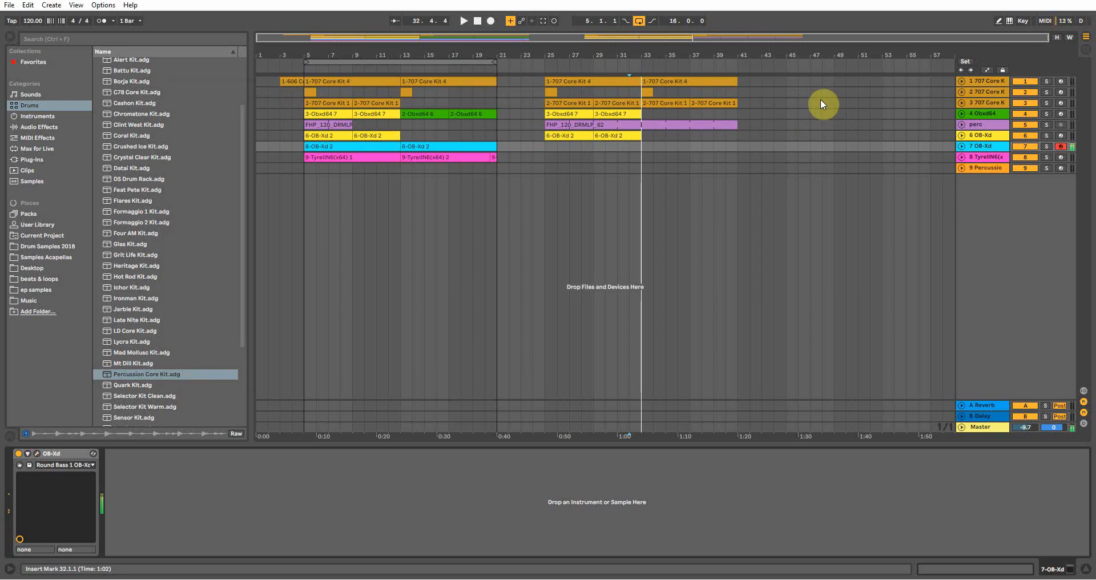
Step: Copy the first OB-Xd clip on track 7 to bar 25 and play it with the track soloed
{"action": "left_click", "coordinate": [330, 141]}
{"action": "left_click_drag", "start_coordinate": [332, 142], "coordinate": [565, 145]}
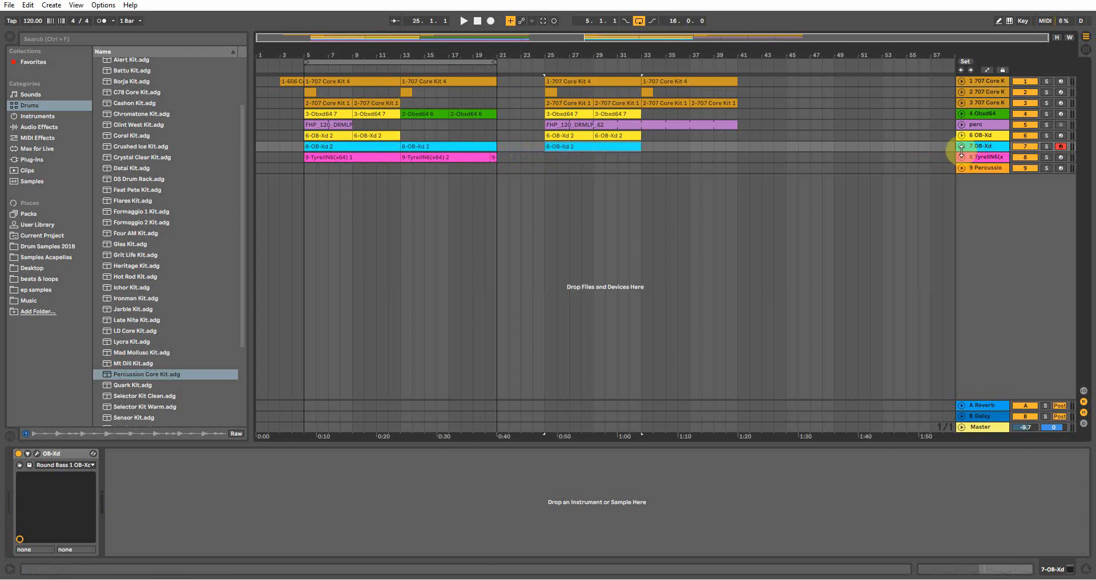
{"action": "left_click", "coordinate": [962, 147]}
{"action": "left_click", "coordinate": [964, 151]}
{"action": "key", "text": "space"}
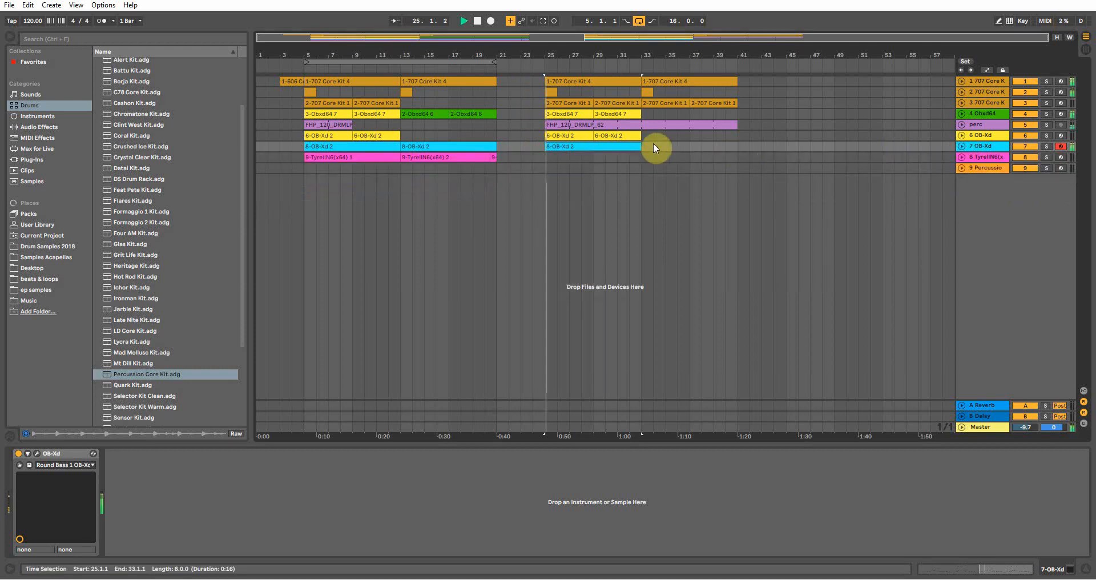
{"action": "left_click", "coordinate": [1051, 145]}
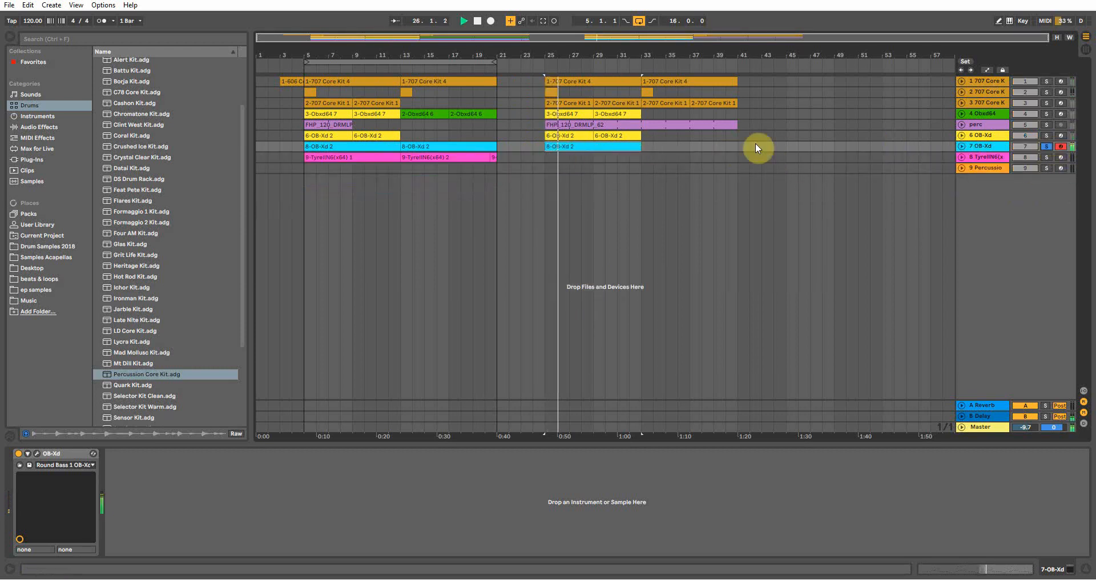
Step: Examine the bass notes of the track 7 clip at bar 25 and play it with track 6 also soloed
{"action": "double_click", "coordinate": [574, 145]}
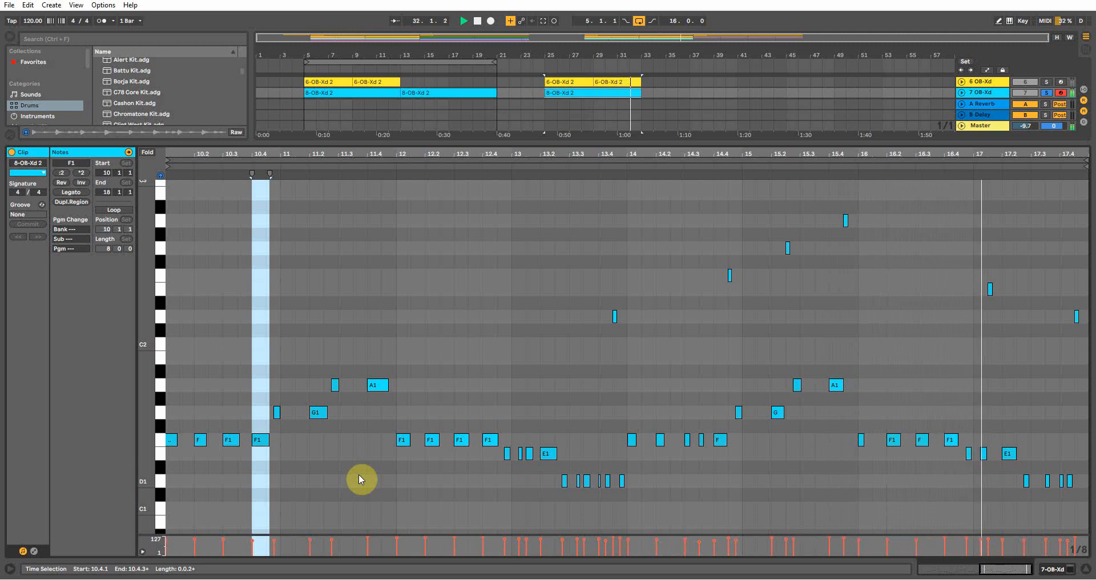
{"action": "key", "text": "space"}
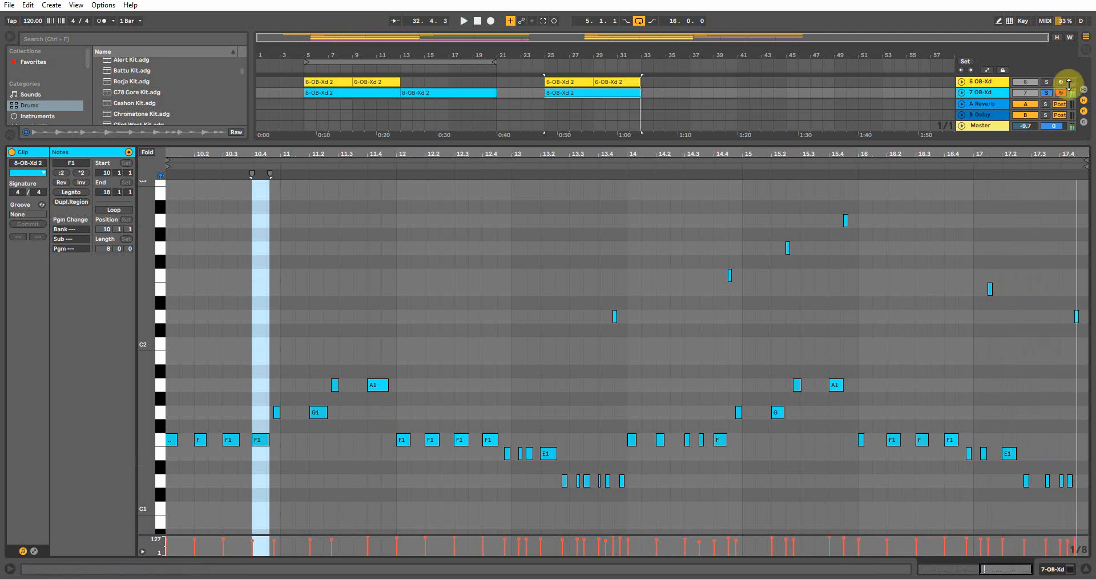
{"action": "left_click", "coordinate": [1047, 82]}
{"action": "left_click_drag", "start_coordinate": [954, 146], "coordinate": [953, 266]}
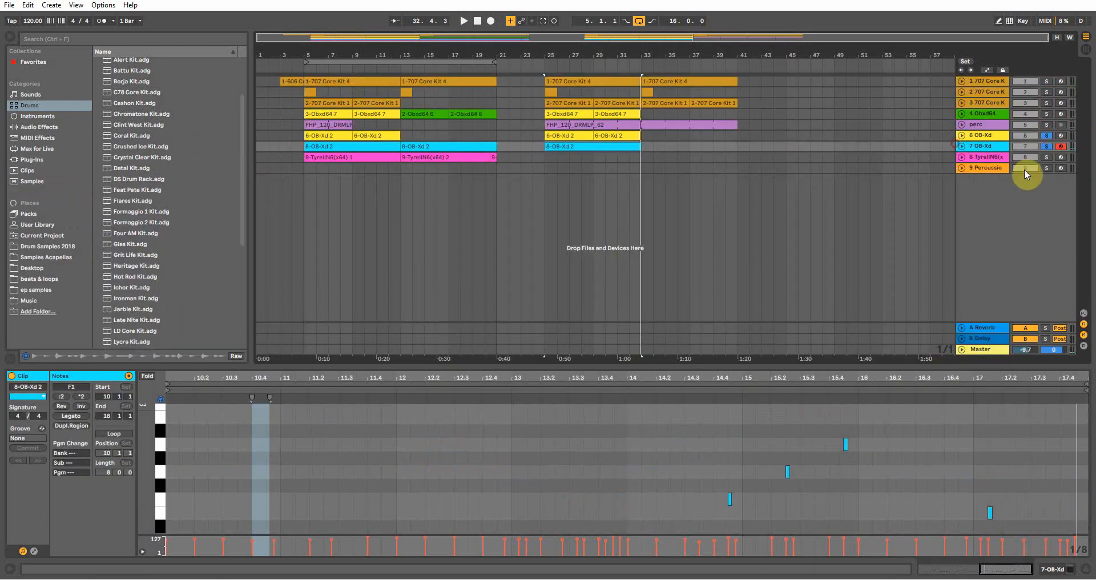
{"action": "key", "text": "space"}
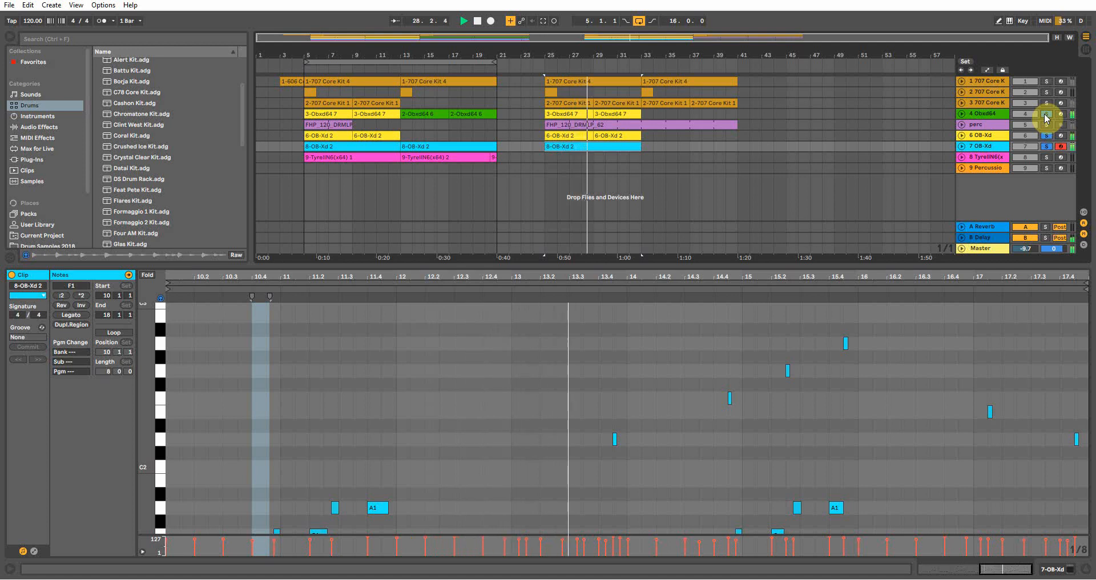
Step: Play the full arrangement with all solos off while reviewing the track 7 bass notes, and return the playhead to bar 13
{"action": "left_click", "coordinate": [1046, 113]}
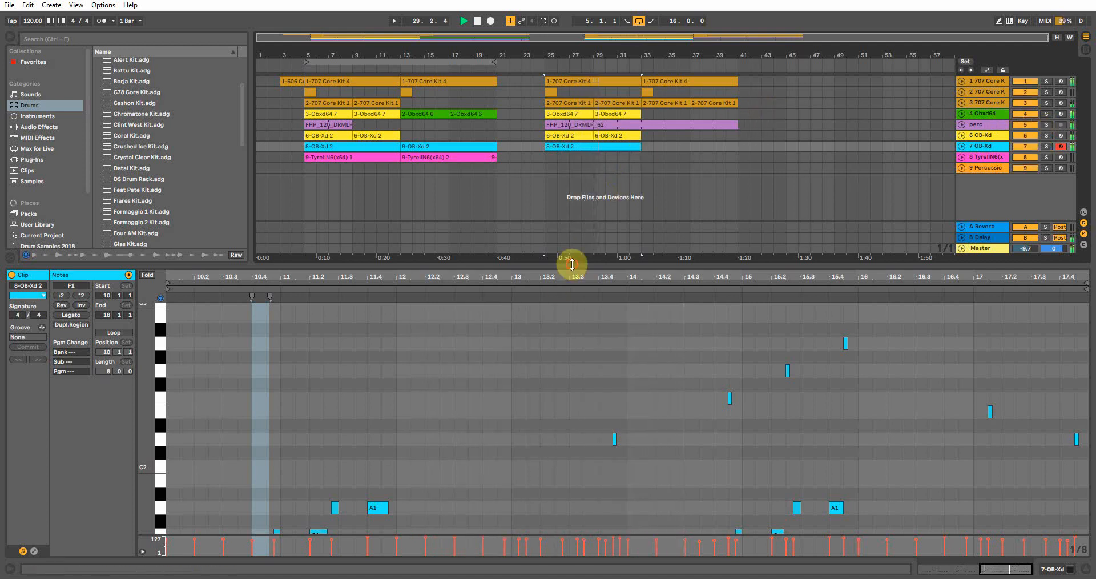
{"action": "left_click_drag", "start_coordinate": [573, 264], "coordinate": [572, 434]}
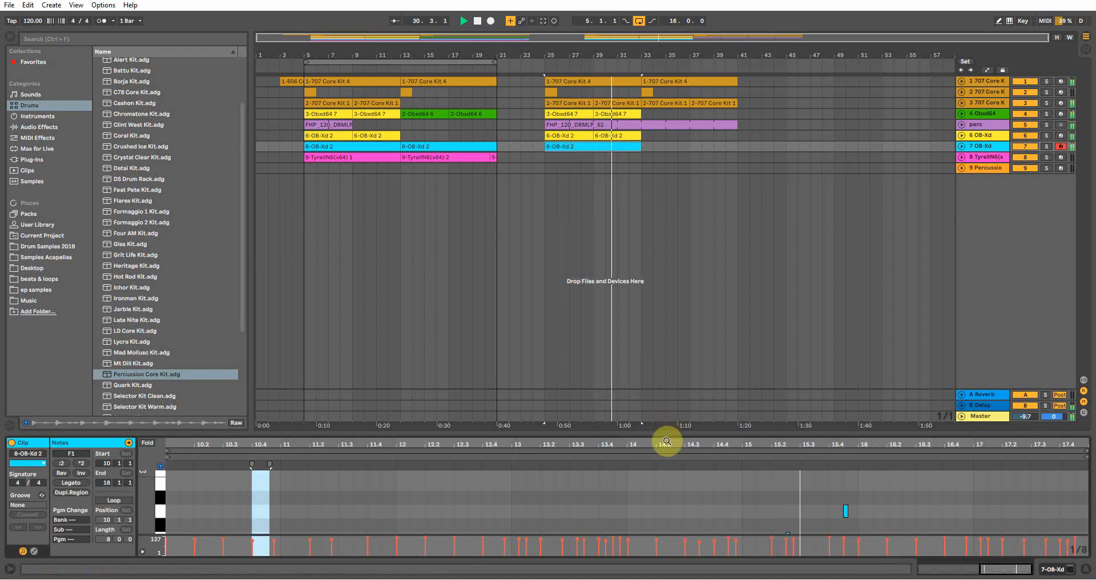
{"action": "left_click_drag", "start_coordinate": [669, 433], "coordinate": [658, 190]}
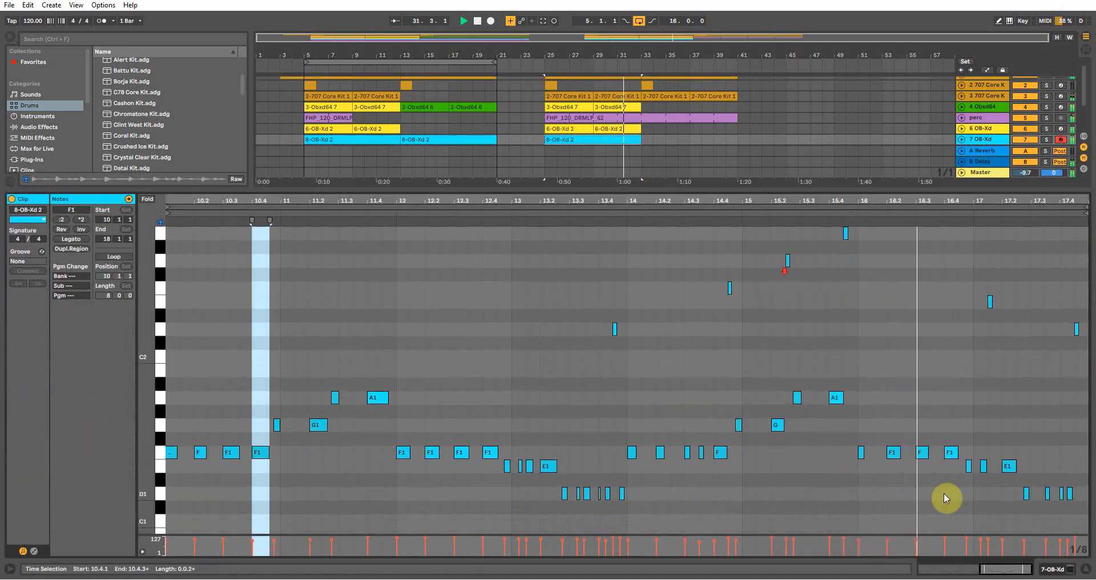
{"action": "left_click", "coordinate": [1086, 569]}
{"action": "left_click", "coordinate": [400, 168]}
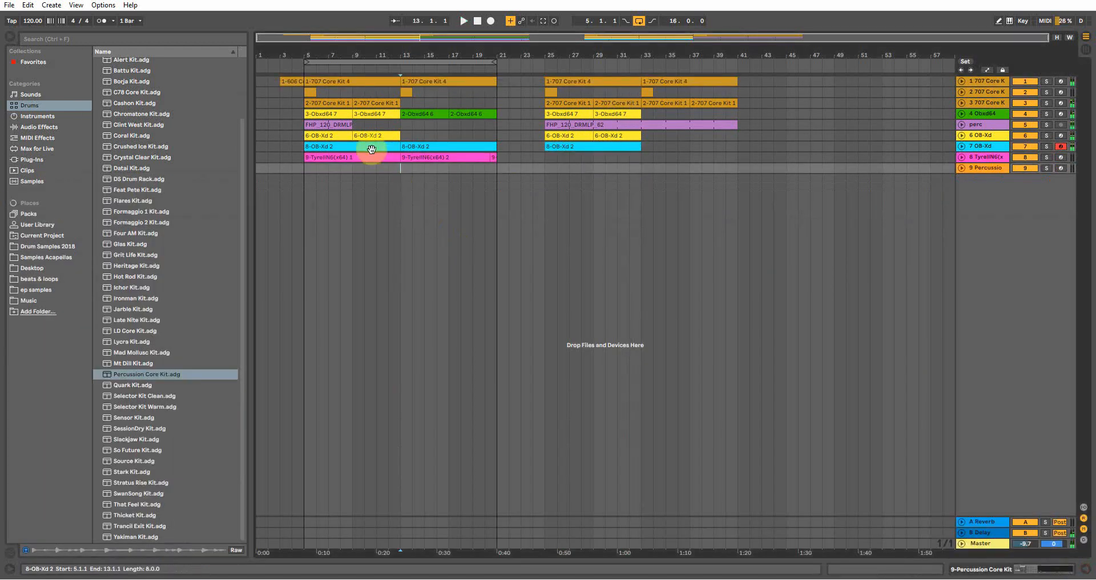
Step: Arm the TyrellN6 track 8 and view the Percussion Core Kit device on track 9
{"action": "left_click", "coordinate": [996, 157]}
{"action": "left_click", "coordinate": [1059, 158]}
{"action": "left_click", "coordinate": [1002, 168]}
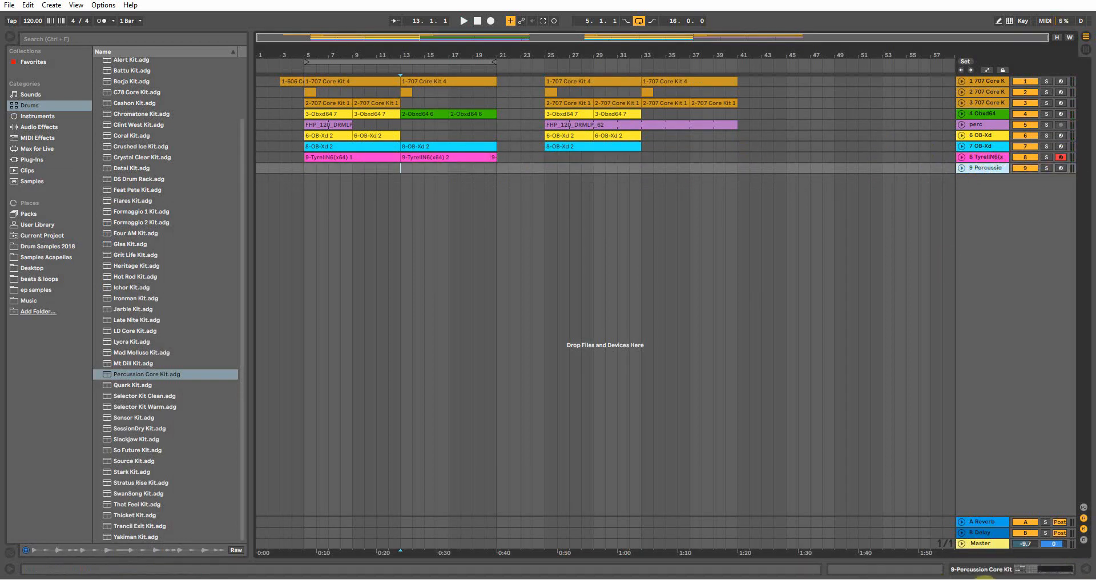
{"action": "left_click", "coordinate": [1025, 569]}
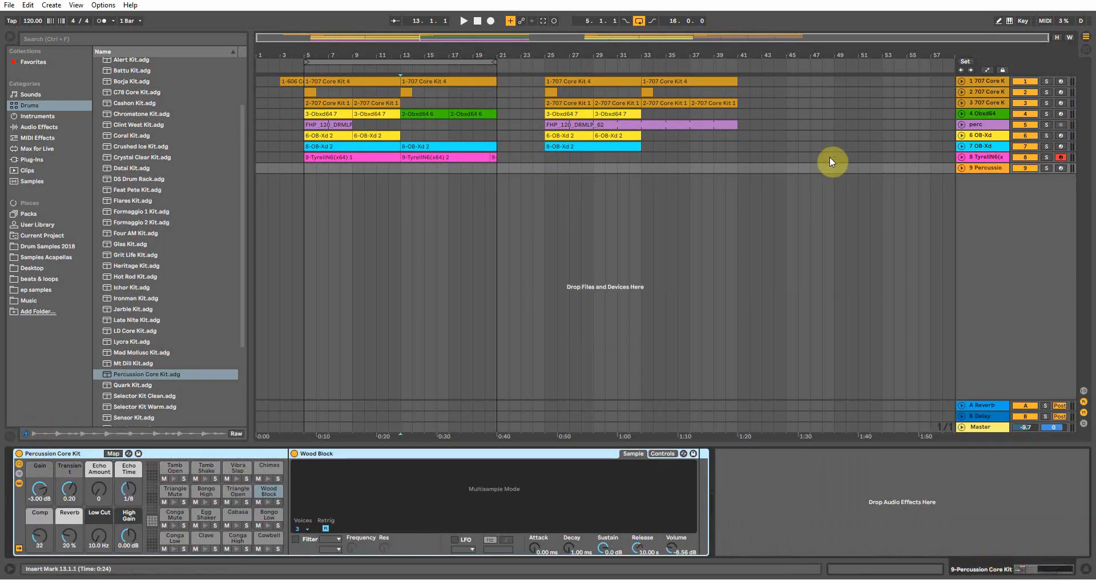
Step: View the TyrellN6 synthesizer and its preset browser, keeping TUC - Silk Zapp, and inspect track 8's delay send in the mixer
{"action": "left_click", "coordinate": [993, 158]}
{"action": "left_click", "coordinate": [71, 465]}
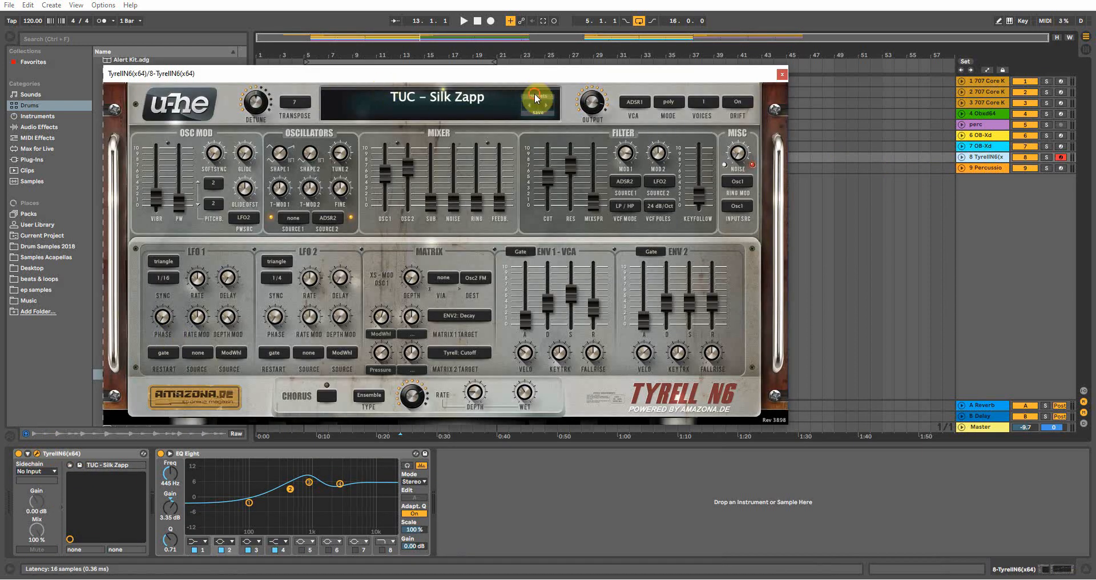
{"action": "left_click", "coordinate": [536, 98]}
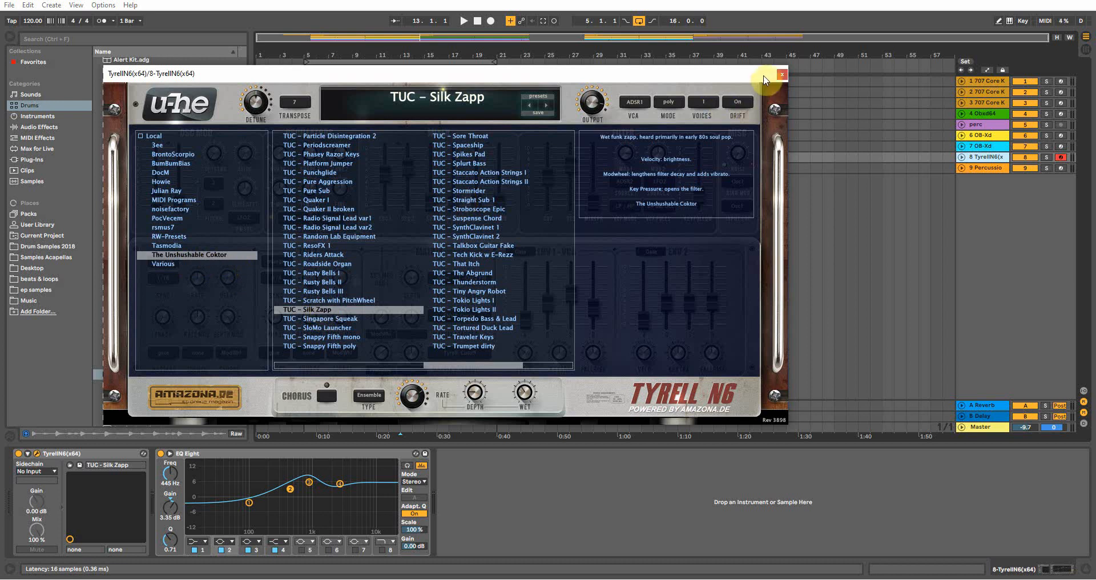
{"action": "left_click", "coordinate": [534, 98]}
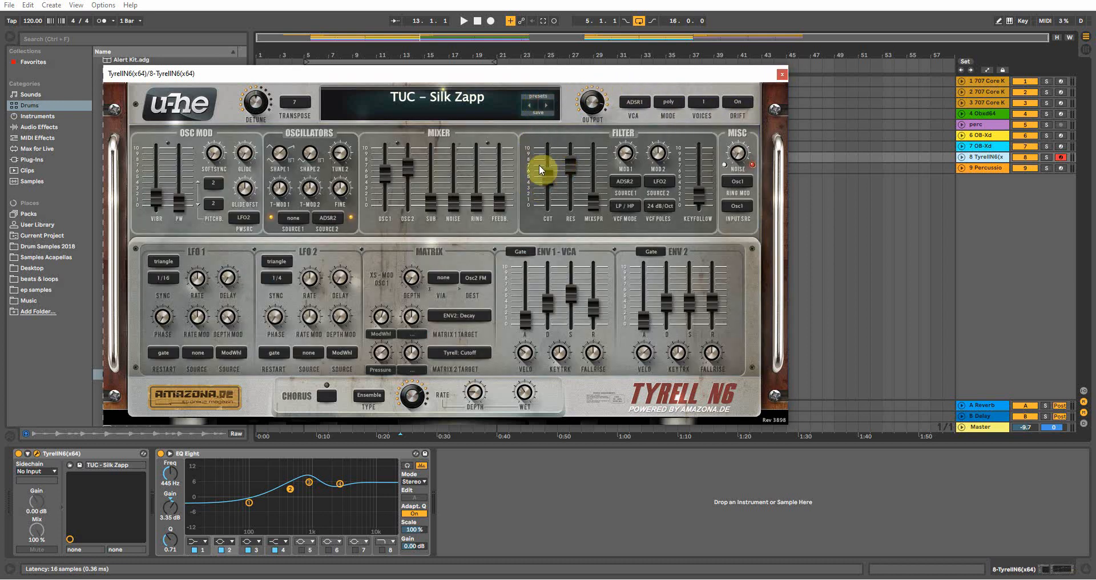
{"action": "left_click", "coordinate": [782, 73]}
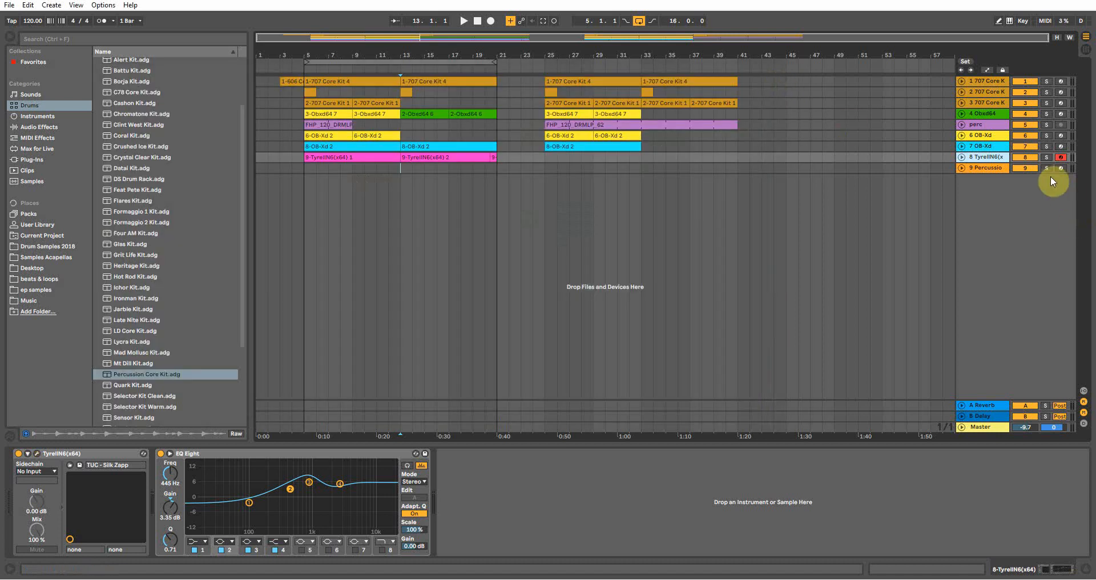
{"action": "left_click", "coordinate": [1087, 50]}
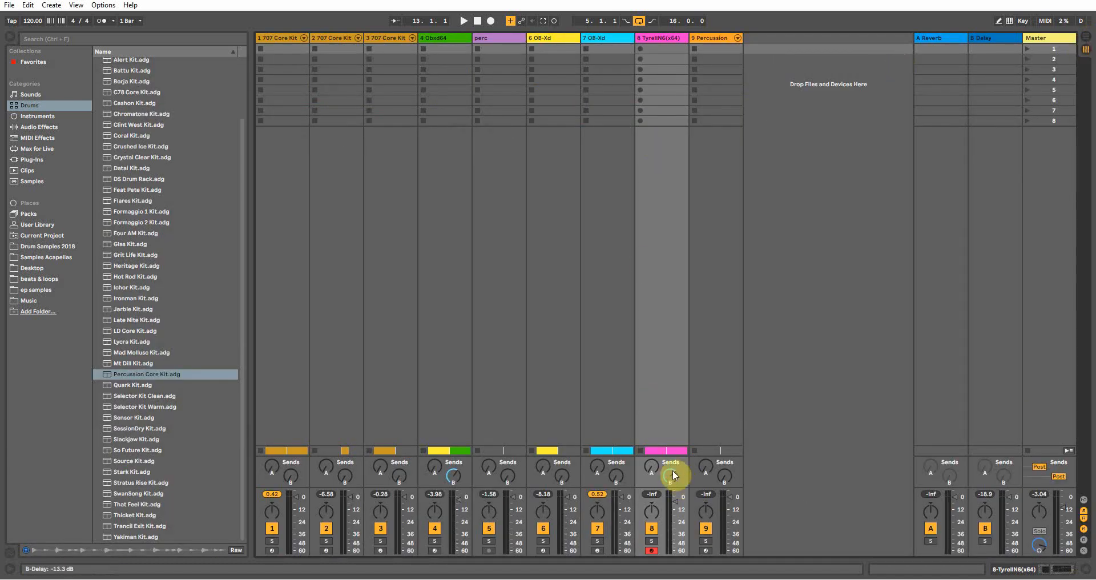
{"action": "left_click", "coordinate": [1086, 36]}
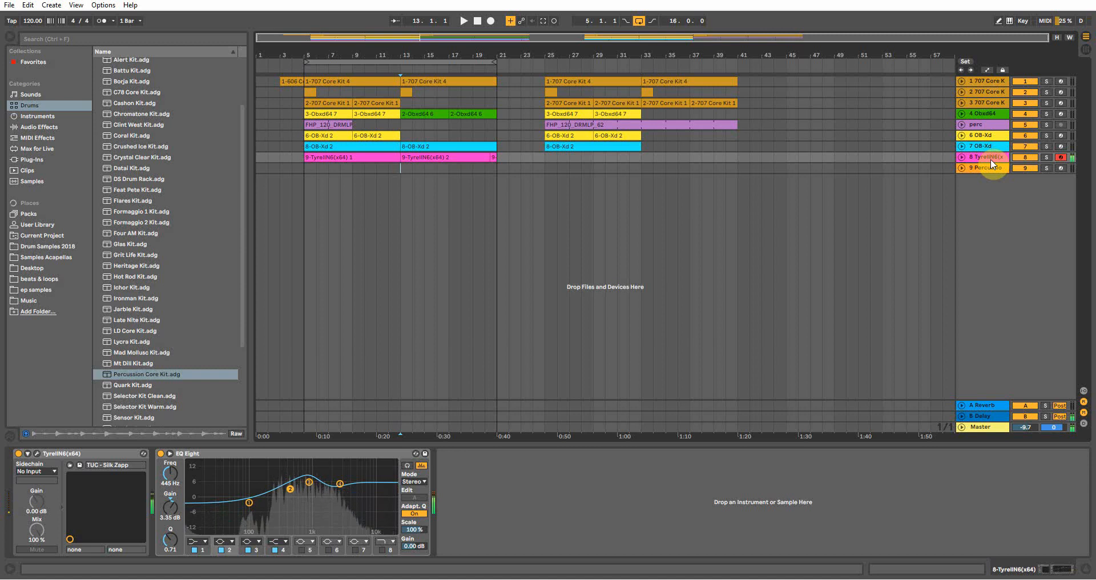
Step: Copy the first TyrellN6 clip on the unfolded track 8 to bar 25 and audition it soloed and with the full mix
{"action": "left_click", "coordinate": [962, 158]}
{"action": "left_click_drag", "start_coordinate": [326, 155], "coordinate": [568, 155]}
{"action": "left_click", "coordinate": [1044, 159]}
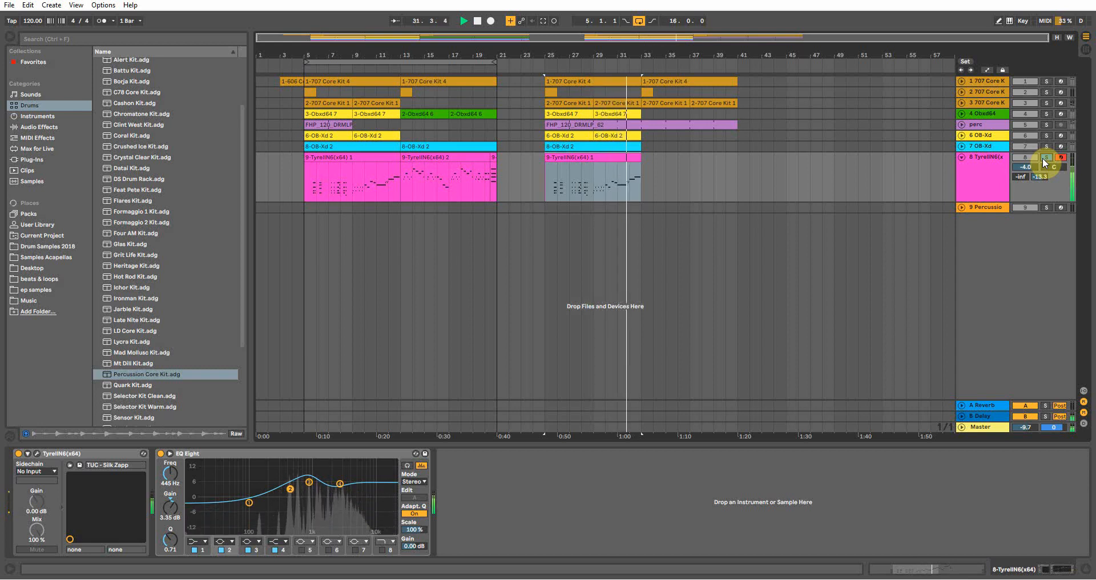
{"action": "left_click", "coordinate": [1043, 159]}
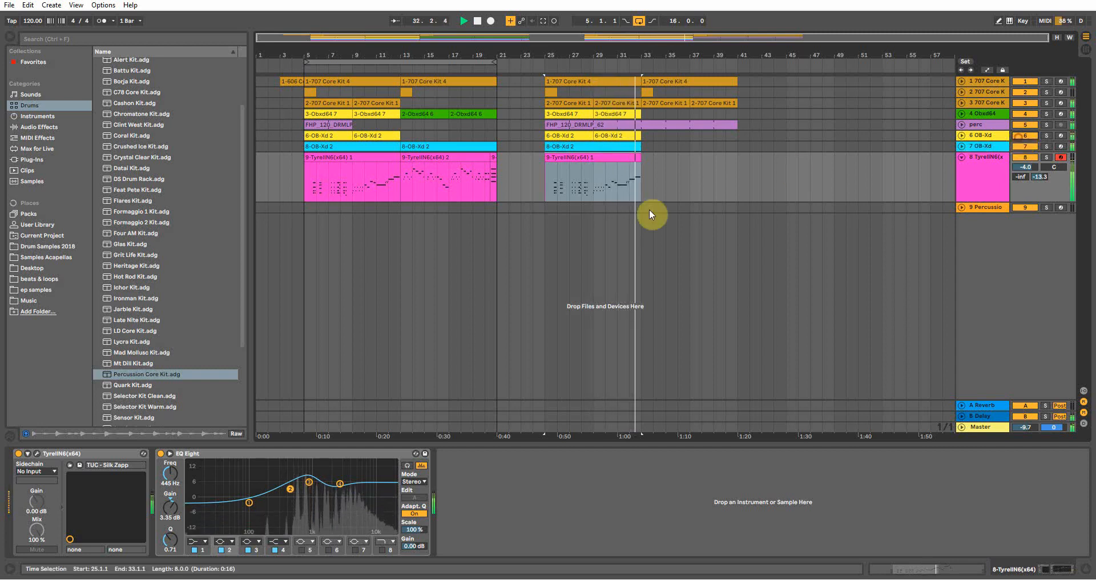
Step: Copy the green Obxd64 clip on track 4 from bar 13 to bar 33 and solo the track
{"action": "left_click", "coordinate": [401, 220]}
{"action": "left_click_drag", "start_coordinate": [411, 117], "coordinate": [656, 114]}
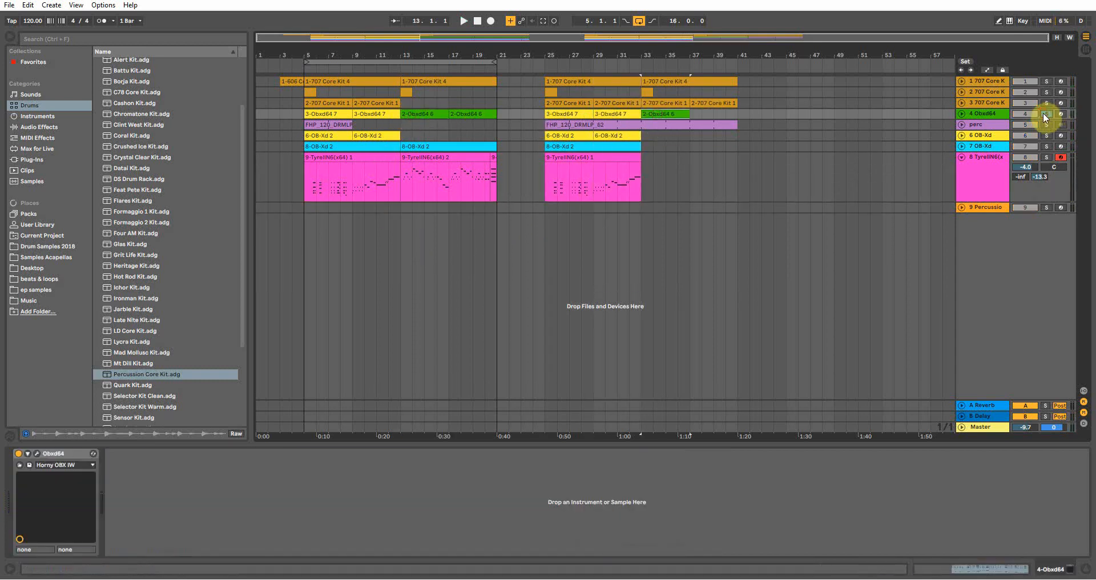
{"action": "left_click", "coordinate": [1046, 114]}
Step: Play the soloed Obxd64 clip at bar 33 and examine its chord and bass notes up close
{"action": "double_click", "coordinate": [667, 114]}
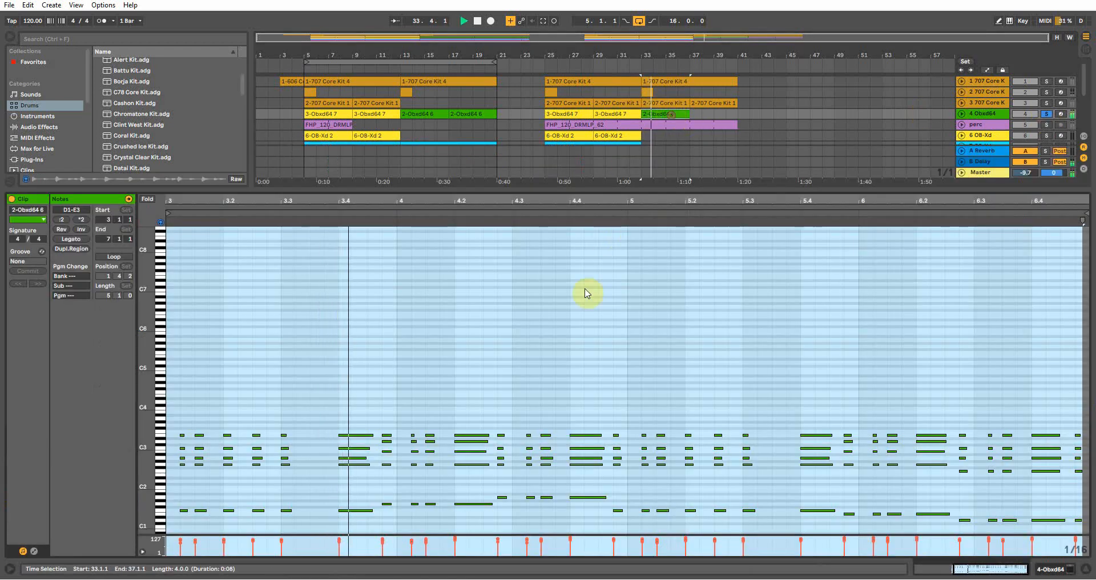
{"action": "scroll", "coordinate": [595, 342], "scroll_direction": "down", "scroll_amount": 3}
{"action": "left_click", "coordinate": [570, 477]}
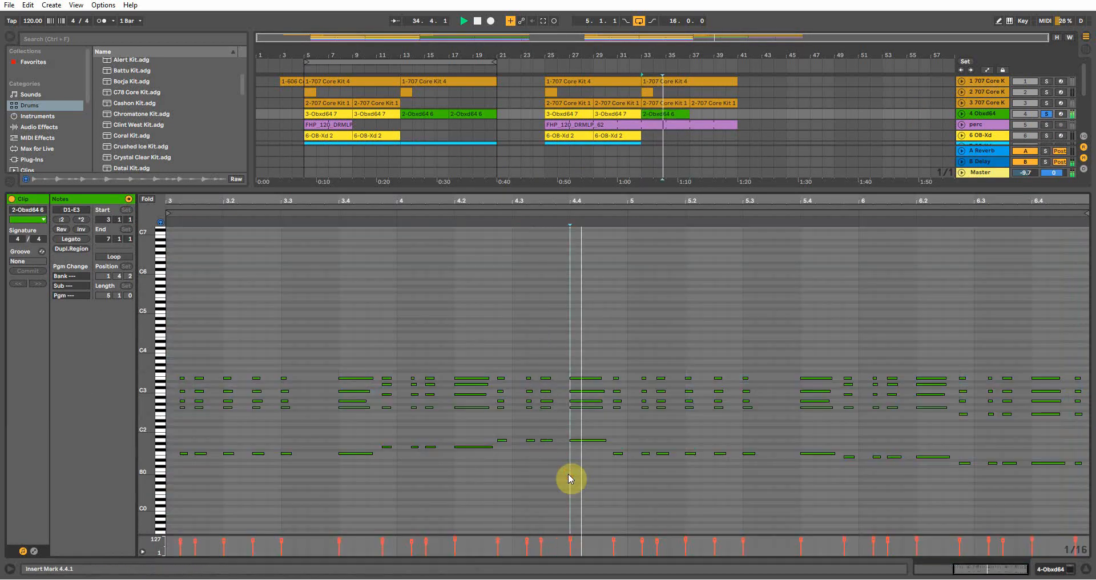
{"action": "mouse_move", "coordinate": [160, 380]}
{"action": "left_mouse_down"}
{"action": "mouse_move", "coordinate": [192, 374]}
{"action": "mouse_move", "coordinate": [160, 385]}
{"action": "left_mouse_up"}
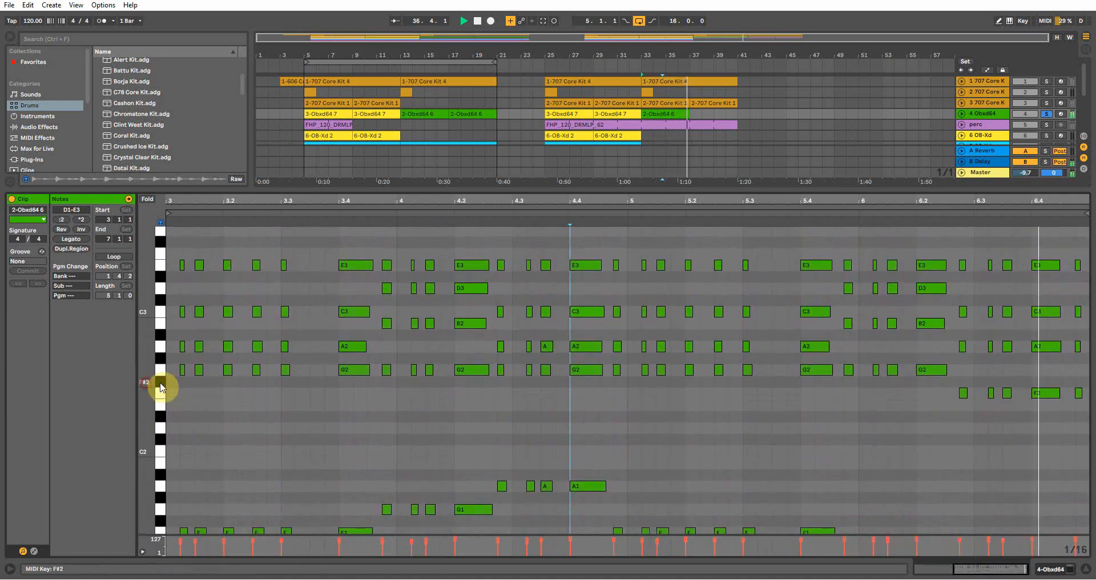
{"action": "scroll", "coordinate": [279, 354], "scroll_direction": "down", "scroll_amount": 1}
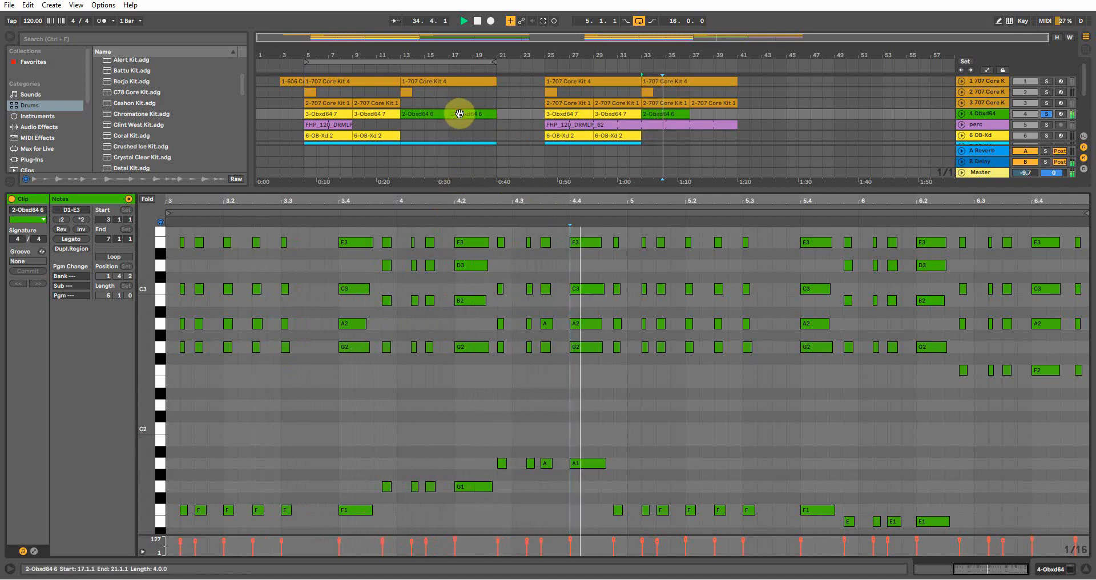
Step: Copy the second green Obxd64 clip on track 4 from bar 17 to bar 37 and unsolo the track
{"action": "left_click_drag", "start_coordinate": [458, 113], "coordinate": [645, 115]}
{"action": "left_click_drag", "start_coordinate": [713, 116], "coordinate": [705, 113]}
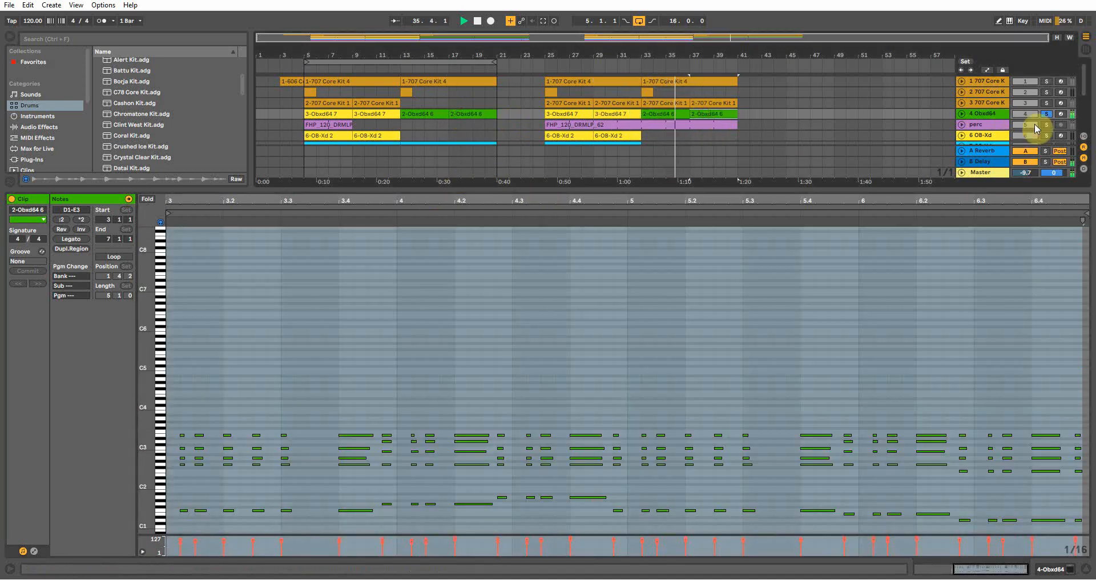
{"action": "left_click_drag", "start_coordinate": [685, 188], "coordinate": [623, 379]}
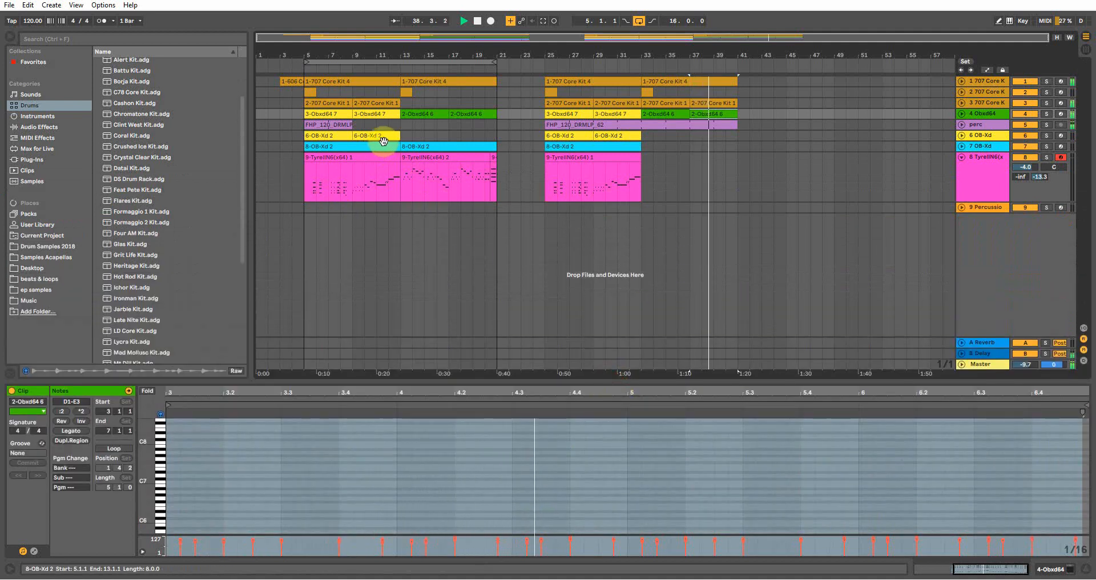
Step: Copy the blue OB-Xd clip on track 7 and the last two TyrellN6 clips on track 8 from bar 13 to bar 33
{"action": "key", "text": "space"}
{"action": "left_click_drag", "start_coordinate": [410, 144], "coordinate": [650, 146]}
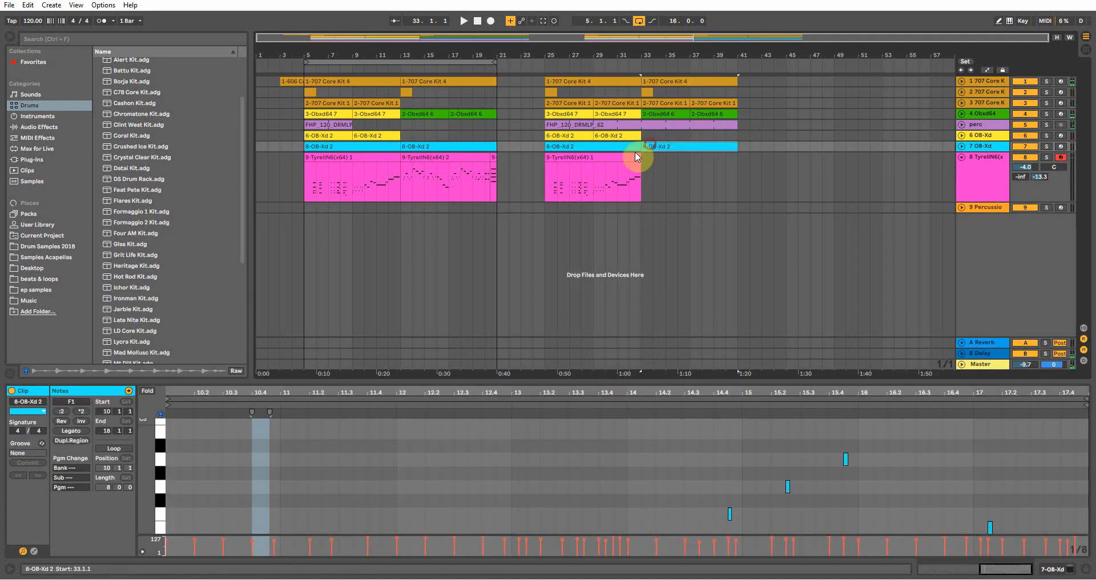
{"action": "left_click", "coordinate": [454, 163]}
{"action": "left_click", "coordinate": [507, 164]}
{"action": "left_click", "coordinate": [403, 166], "text": "shift"}
{"action": "left_click_drag", "start_coordinate": [401, 163], "coordinate": [648, 174]}
Step: Play the two TyrellN6 clips from bar 33 and examine their melody notes and the closing chord up close
{"action": "left_click_drag", "start_coordinate": [472, 381], "coordinate": [344, 254]}
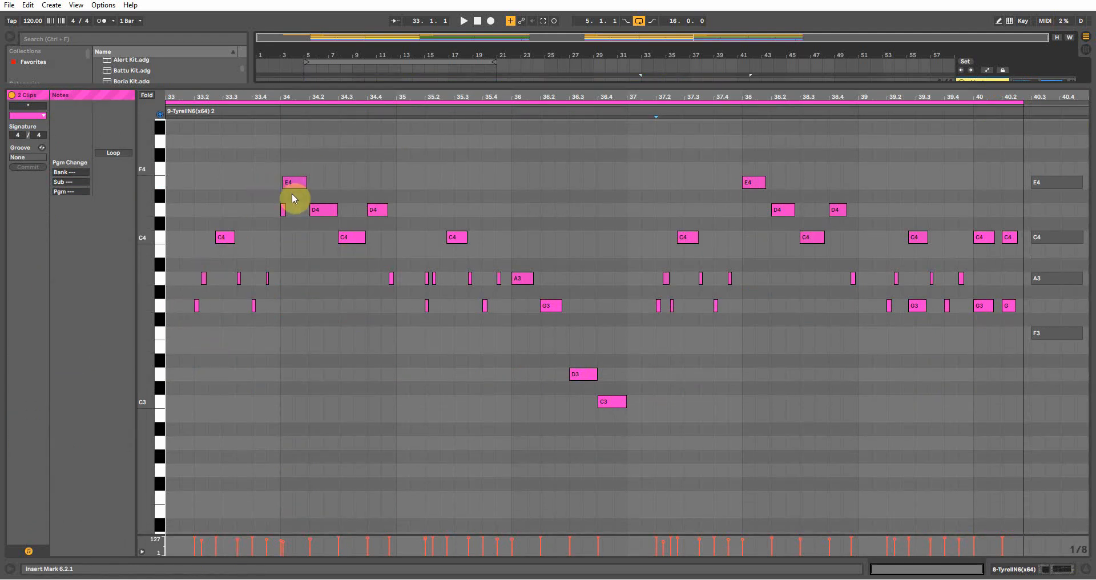
{"action": "key", "text": "space"}
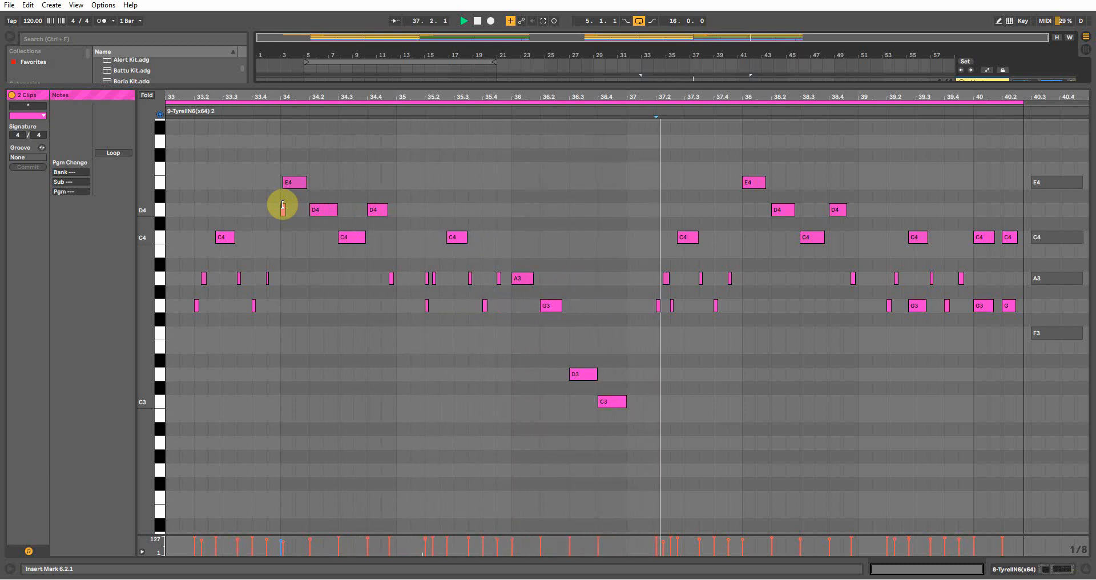
{"action": "left_click", "coordinate": [728, 166]}
{"action": "left_click_drag", "start_coordinate": [939, 89], "coordinate": [853, 326]}
{"action": "left_click", "coordinate": [735, 177]}
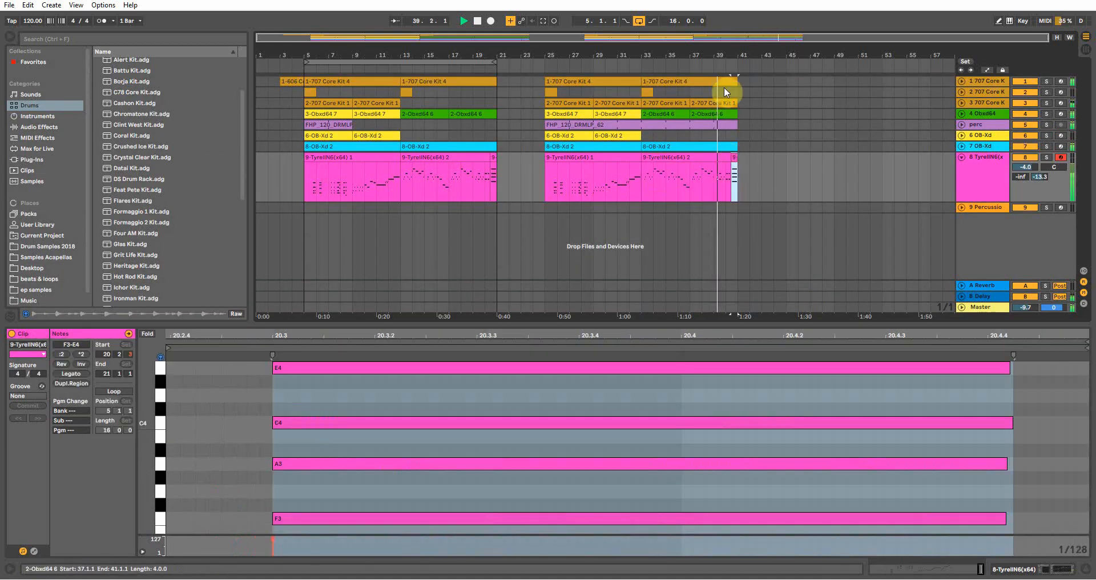
Step: Move the 16-bar loop to start at bar 25 and examine the notes of the first copied TyrellN6 clip on track 8
{"action": "left_click_drag", "start_coordinate": [448, 60], "coordinate": [692, 63]}
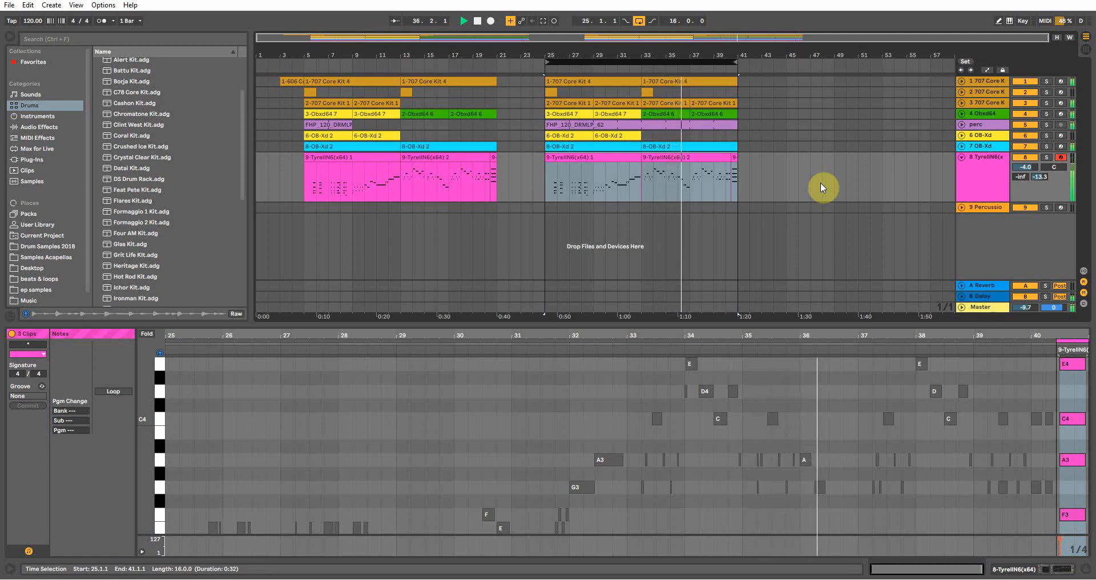
{"action": "key", "text": "alt+f"}
{"action": "left_click", "coordinate": [630, 193]}
{"action": "left_click", "coordinate": [640, 183]}
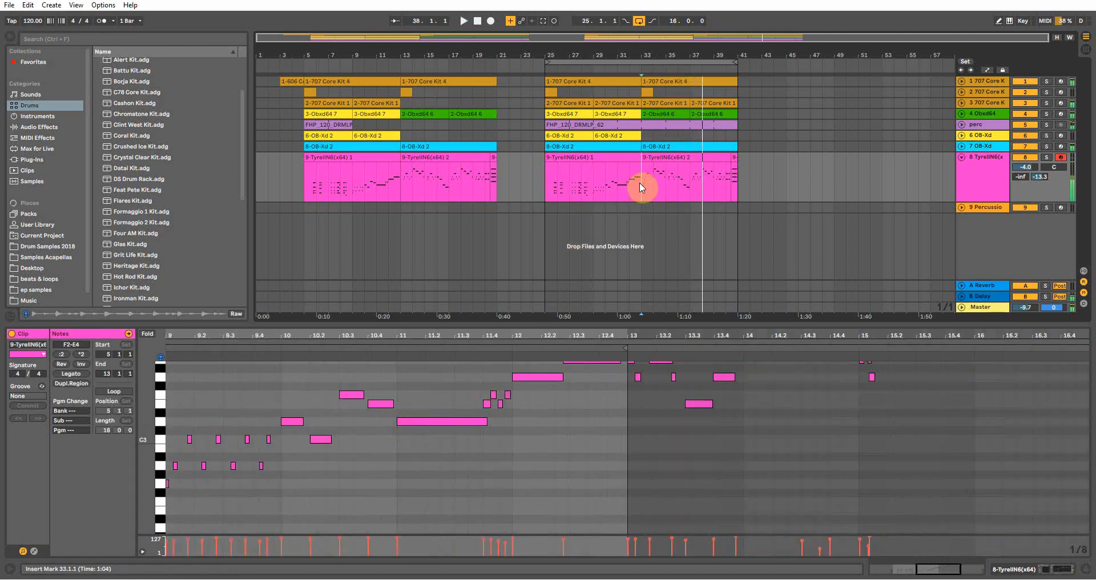